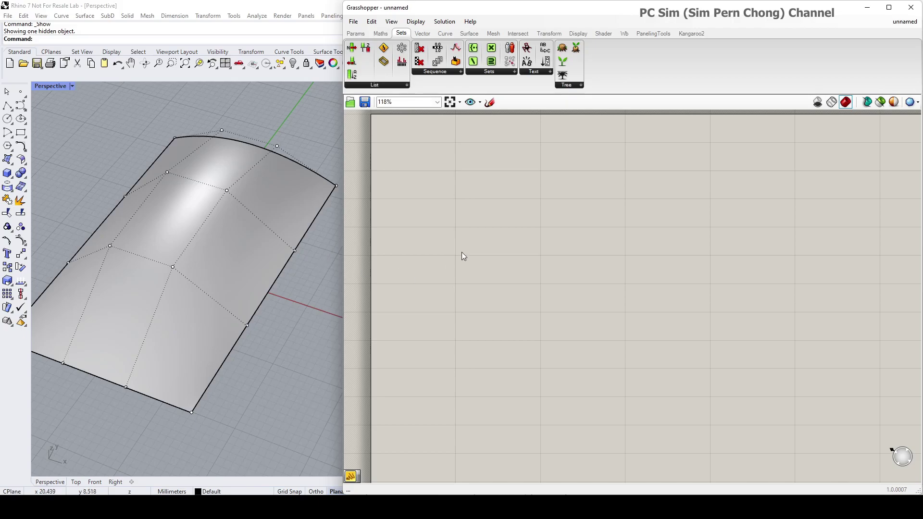
Place a Brep parameter from Params > Geometry and choose Set one Brep.
right_drag(464, 247, 454, 255)
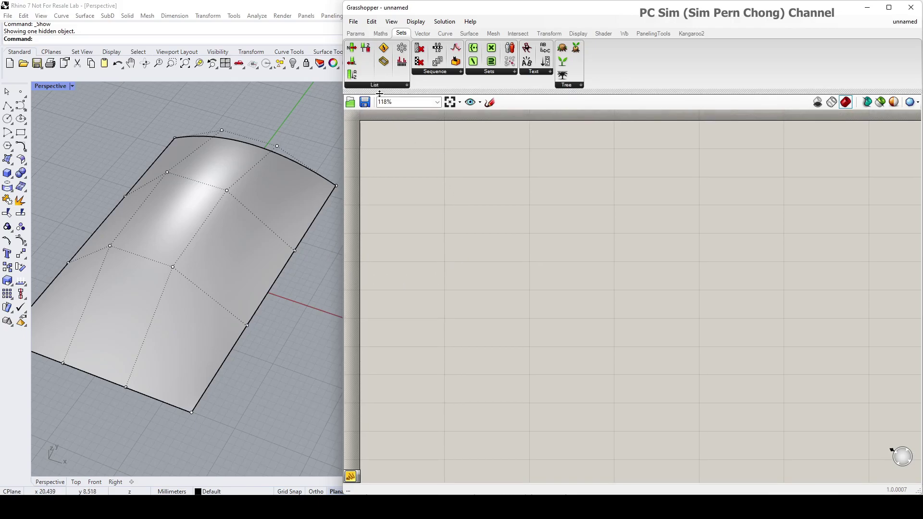
click(355, 33)
click(381, 85)
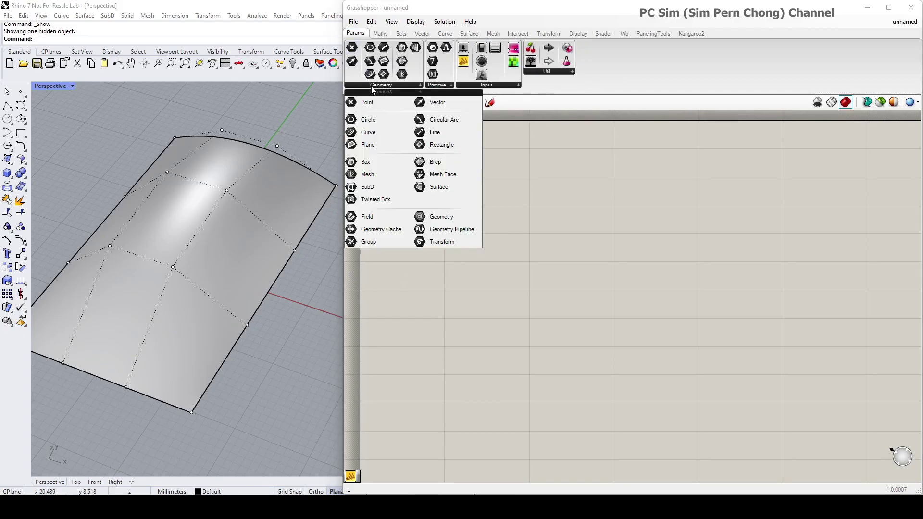
click(435, 162)
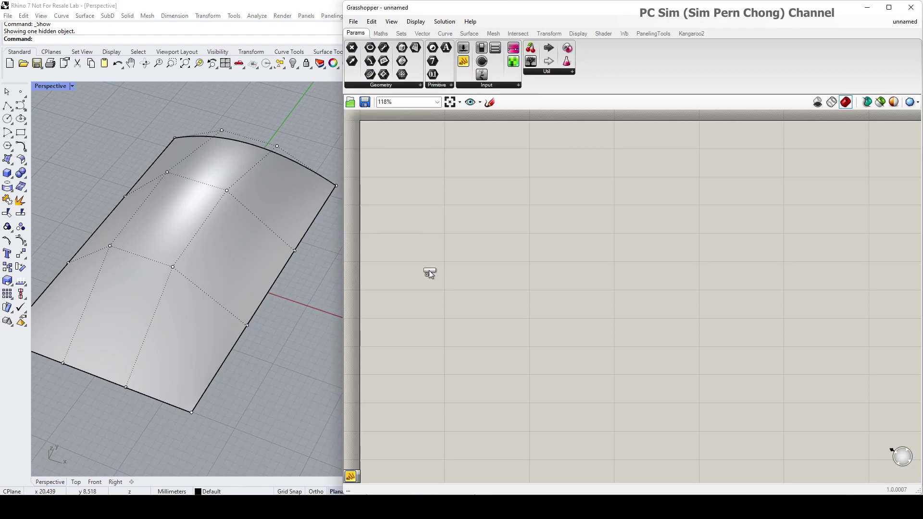
click(430, 262)
right_click(430, 262)
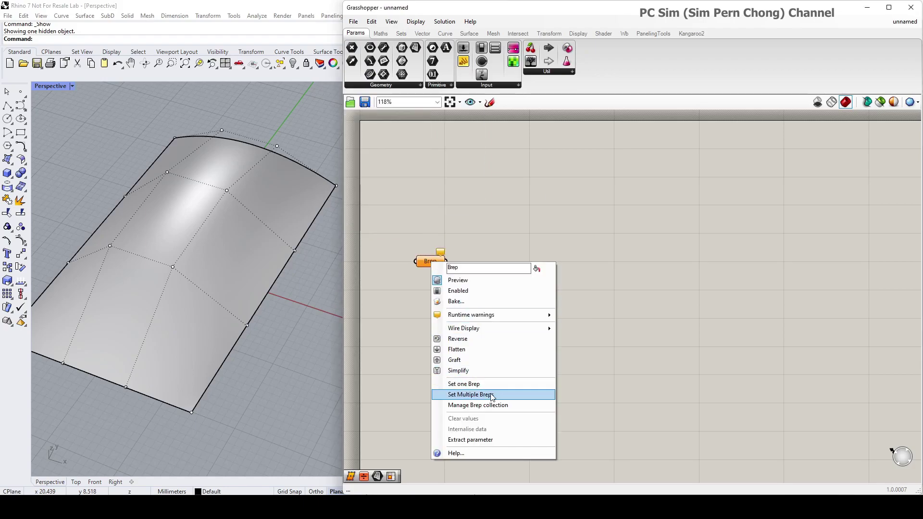
click(463, 384)
Reference the curved Rhino surface in the Brep parameter, then hide the original surface.
click(224, 287)
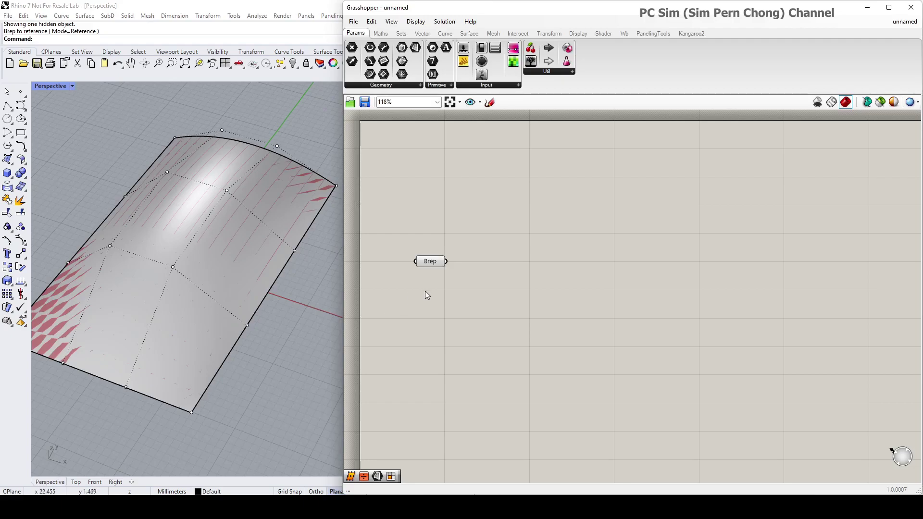
click(220, 206)
click(209, 178)
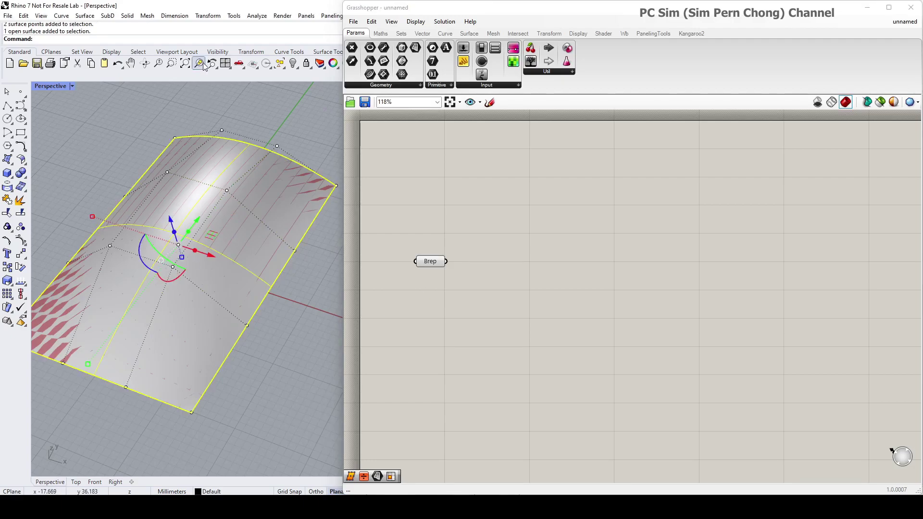
click(292, 64)
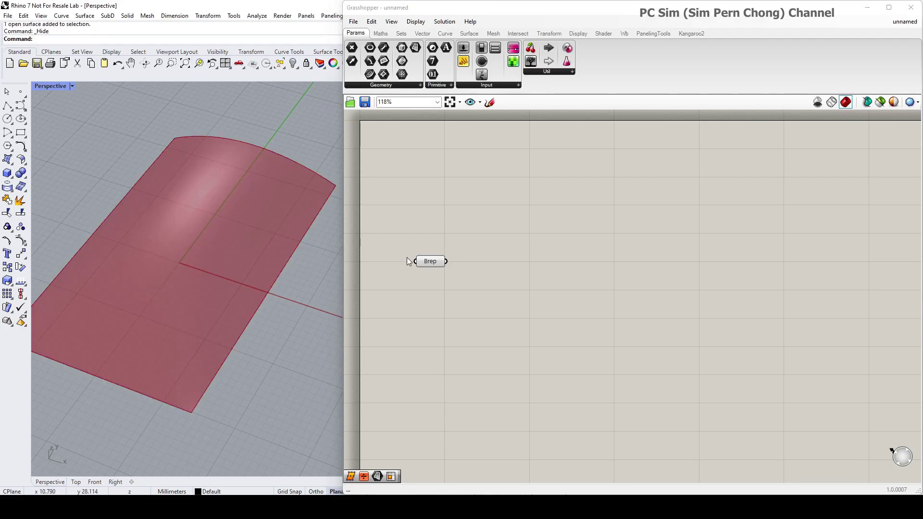
right_drag(476, 303, 467, 289)
scroll(468, 289, up, 2)
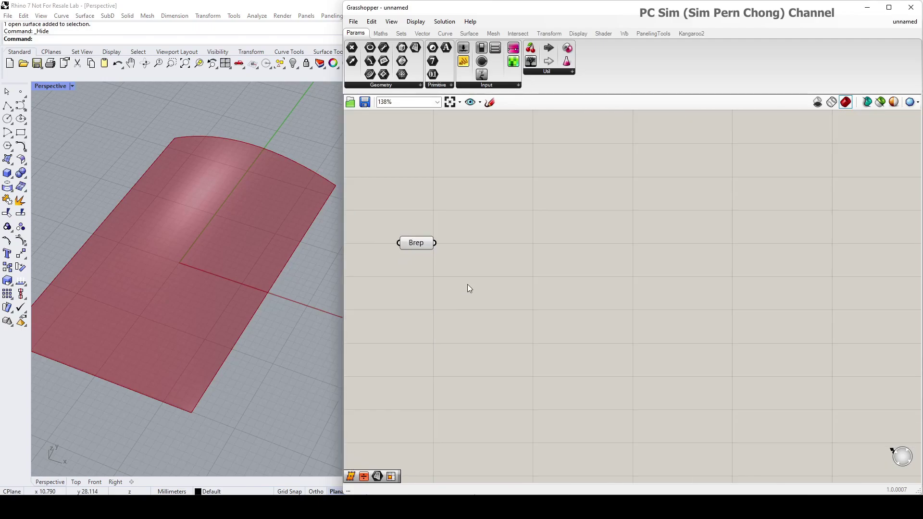
Add a Divide Surface component and wire the Brep into its Surface input.
double_click(545, 216)
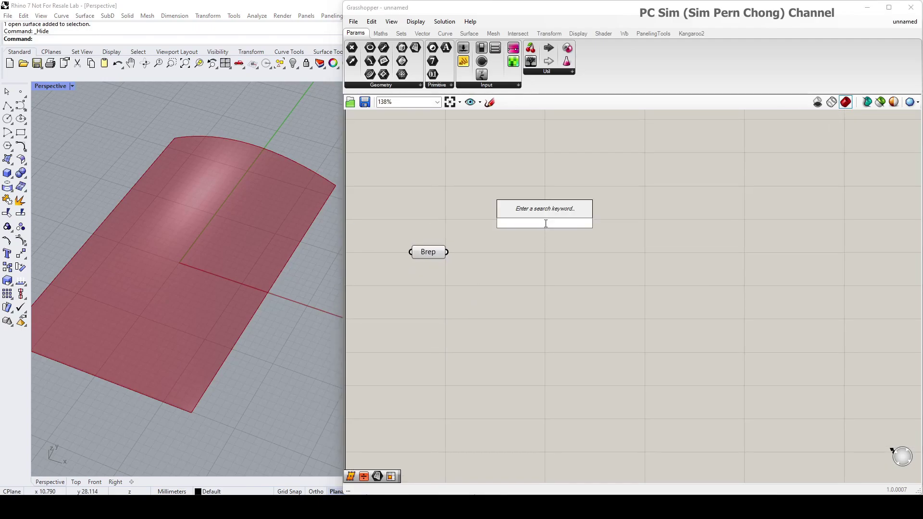
text(div)
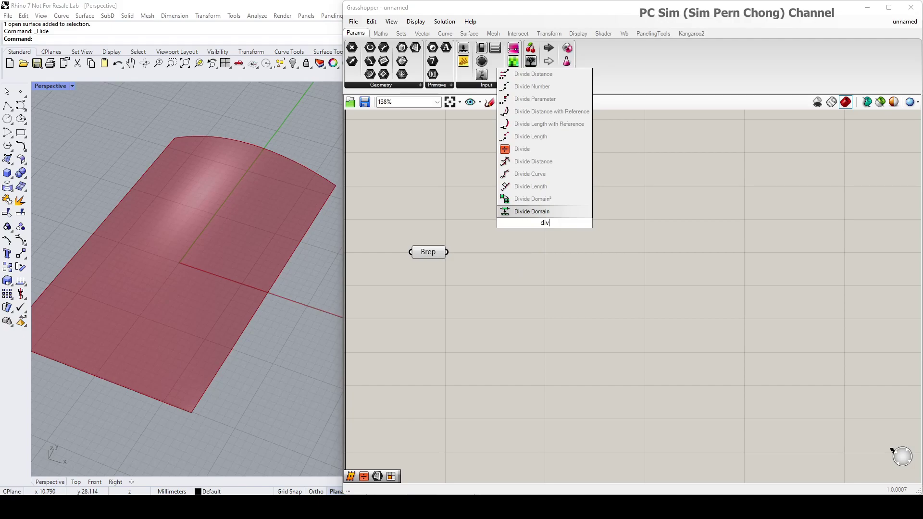
text(ide su)
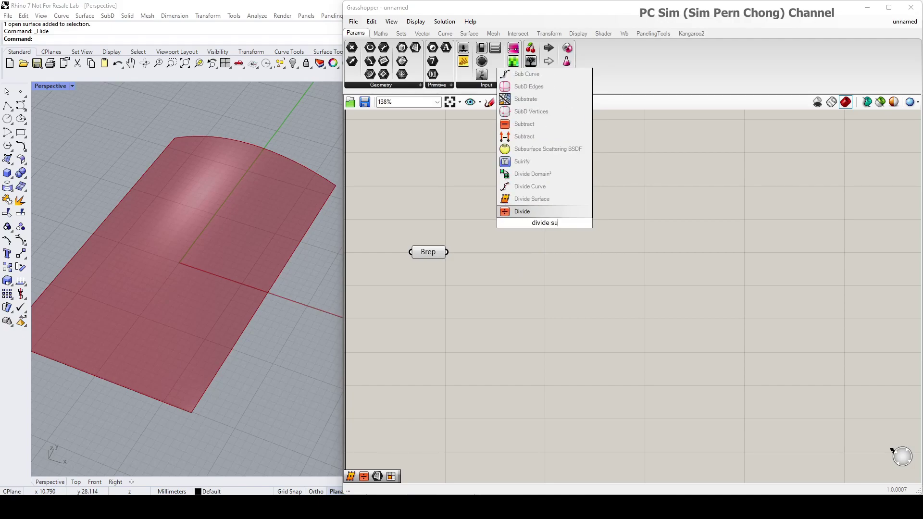
text(r)
click(531, 199)
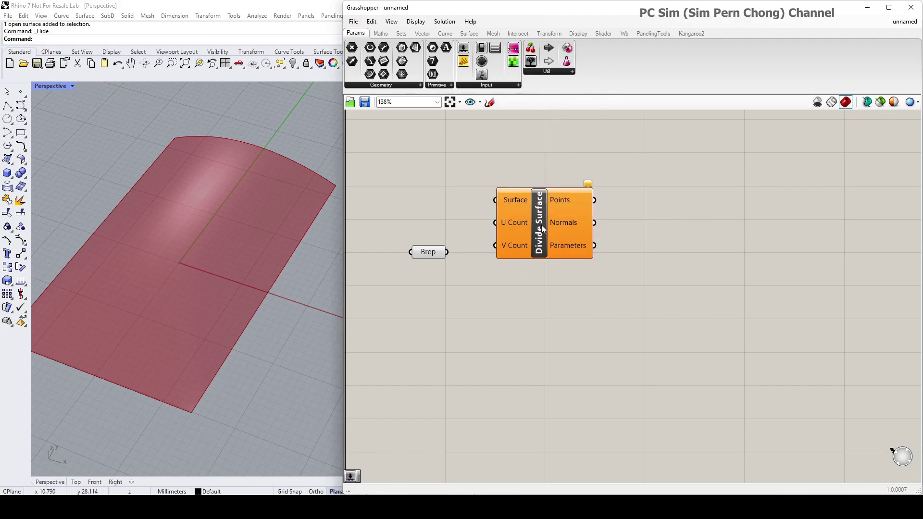
drag(548, 210, 552, 278)
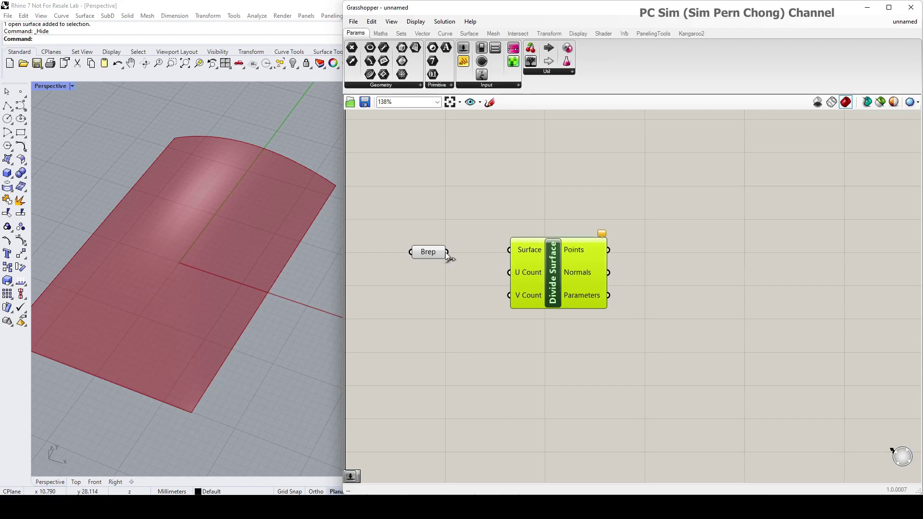
drag(446, 252, 509, 250)
drag(565, 278, 575, 290)
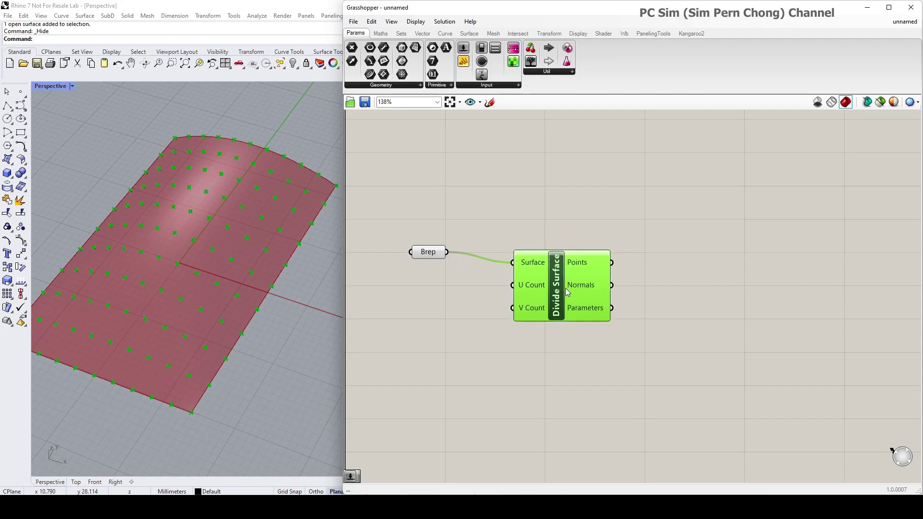
click(424, 293)
Feed number sliders of 11 into U Count and 7 into V Count.
double_click(425, 292)
text(11)
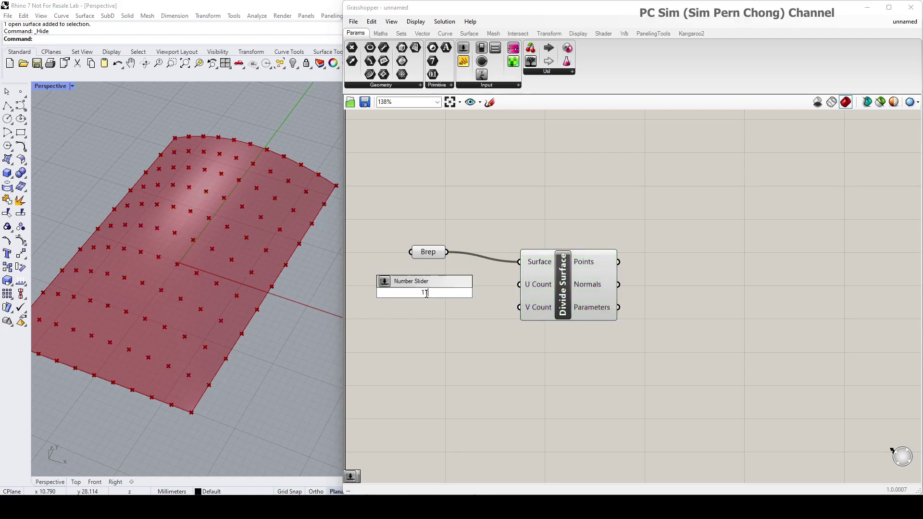
key(Return)
drag(492, 292, 519, 284)
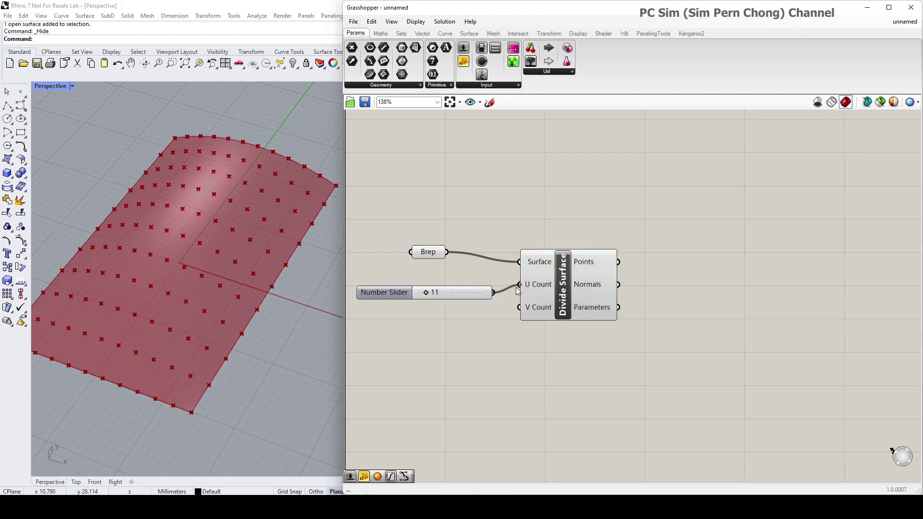
double_click(444, 331)
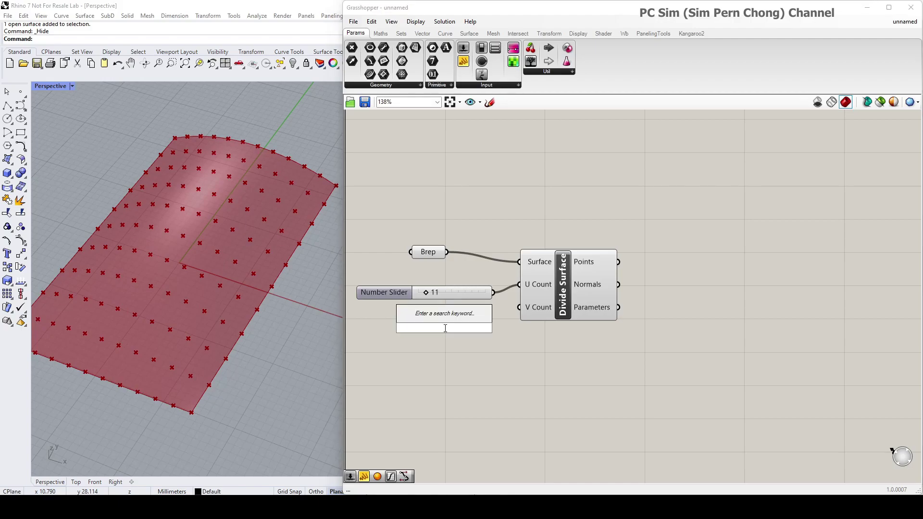
text(7)
key(Return)
mouse_move(462, 332)
mouse_down()
mouse_move(432, 332)
mouse_move(519, 307)
mouse_up()
click(577, 318)
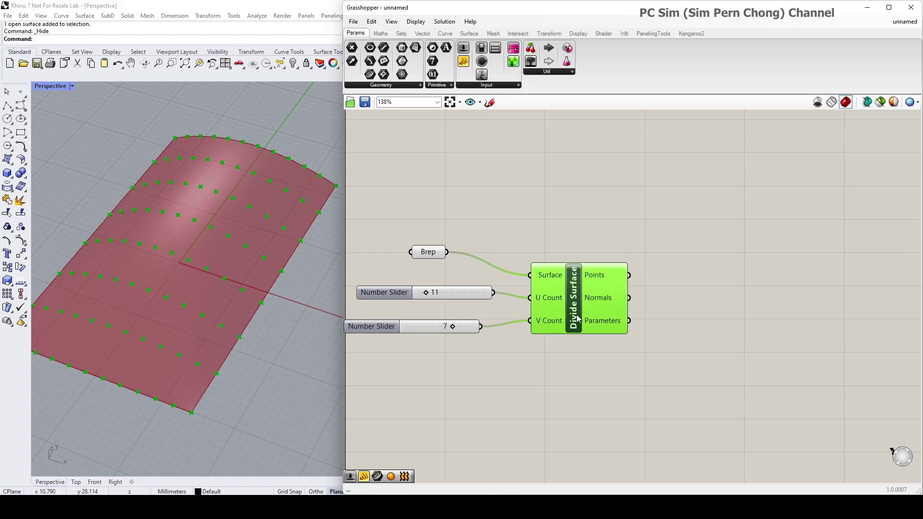
drag(577, 317, 583, 312)
mouse_move(289, 336)
shift+right_down()
mouse_move(269, 330)
mouse_move(256, 355)
shift+right_up()
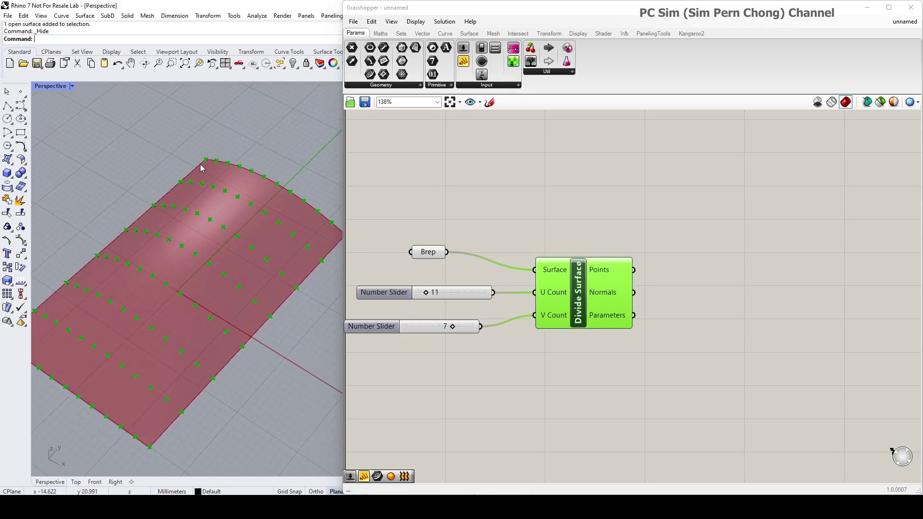
Place a Sphere component and connect the divided surface points to its Base input.
click(690, 247)
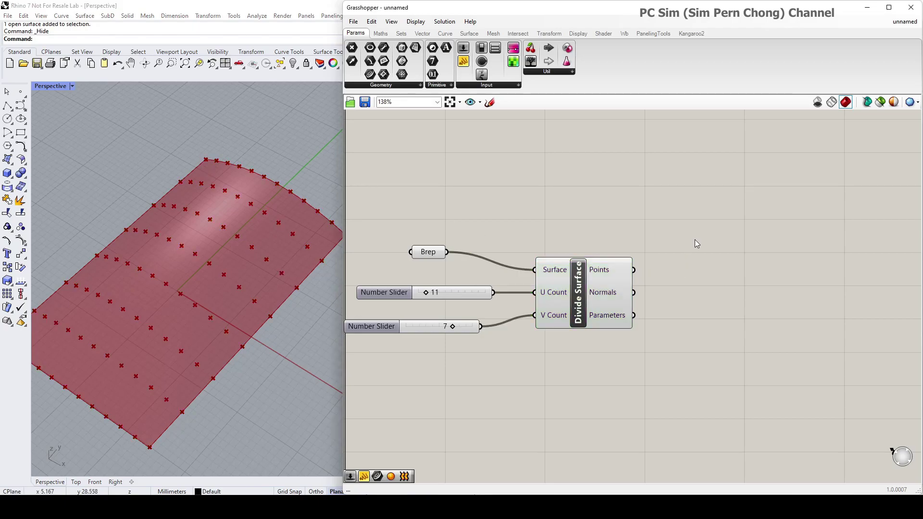
click(470, 34)
click(505, 71)
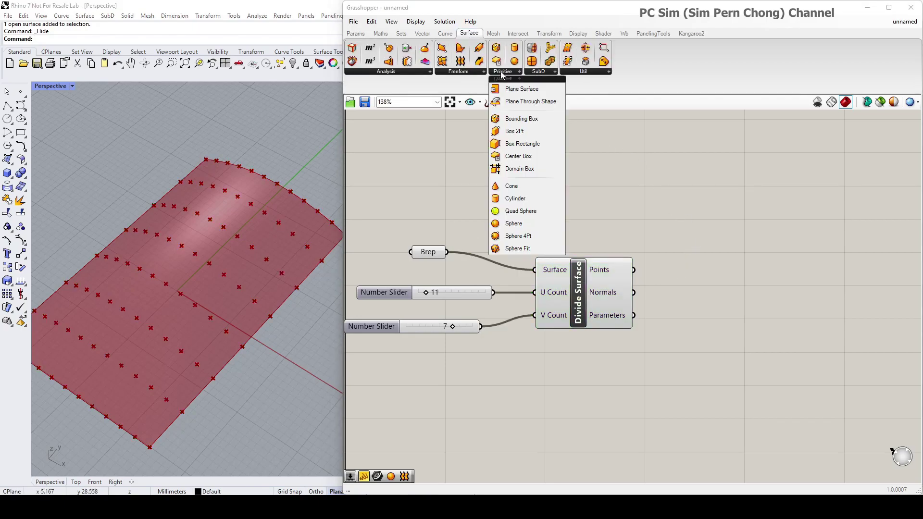
click(513, 224)
click(730, 294)
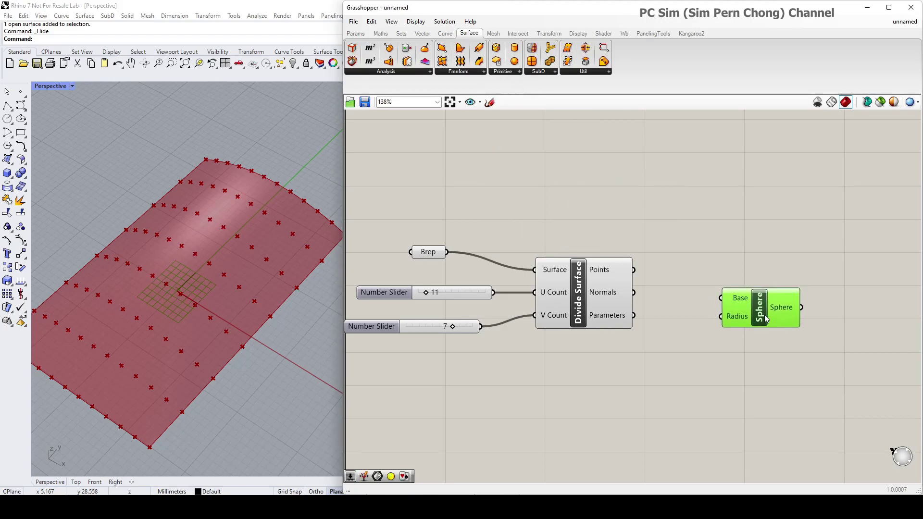
drag(634, 270, 722, 298)
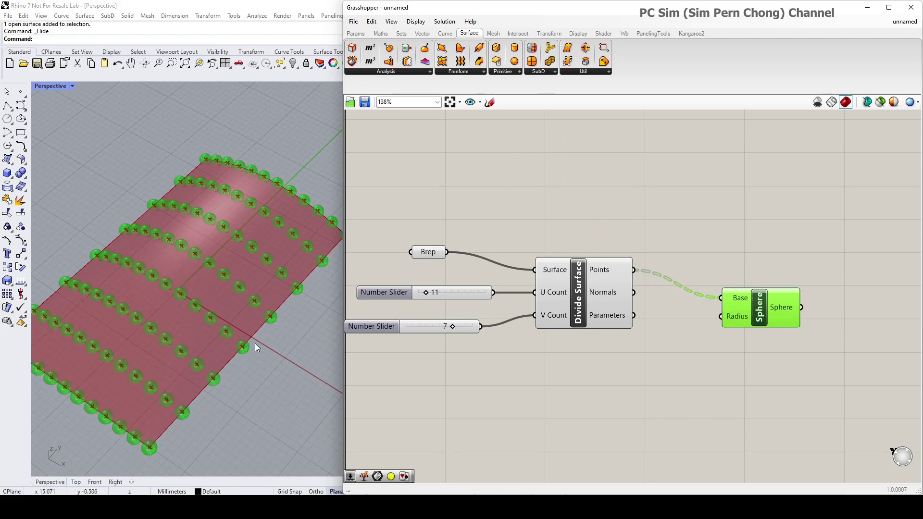
Orbit the Rhino view to inspect the spheres and reposition the Sphere component.
right_drag(255, 343, 246, 329)
scroll(246, 329, up, 1)
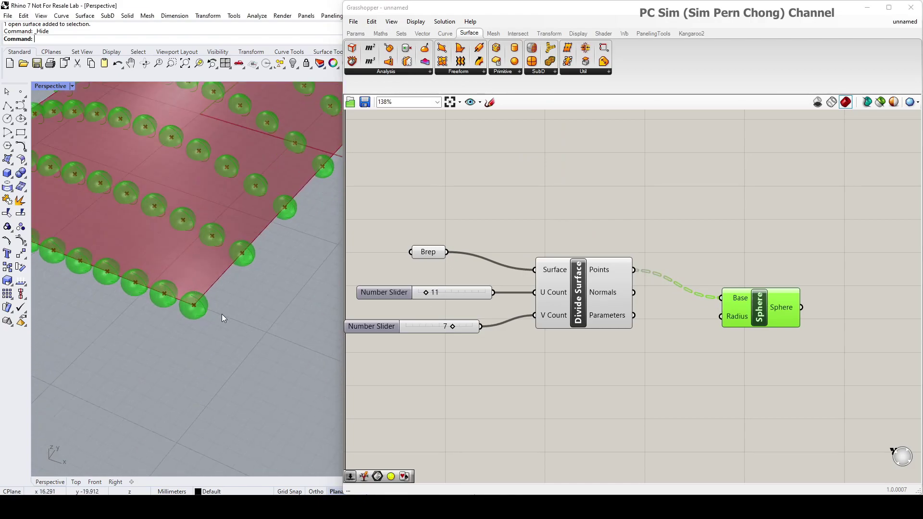
scroll(228, 338, up, 2)
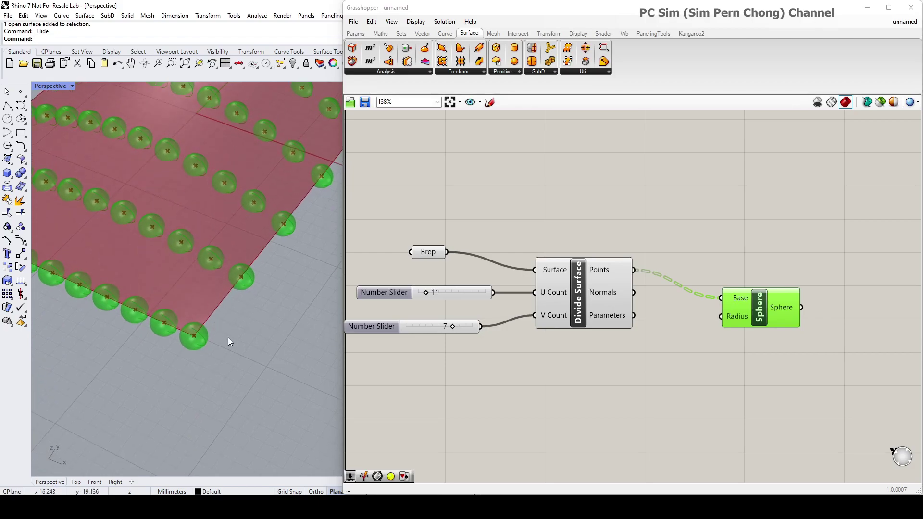
scroll(228, 337, down, 3)
right_drag(234, 335, 280, 330)
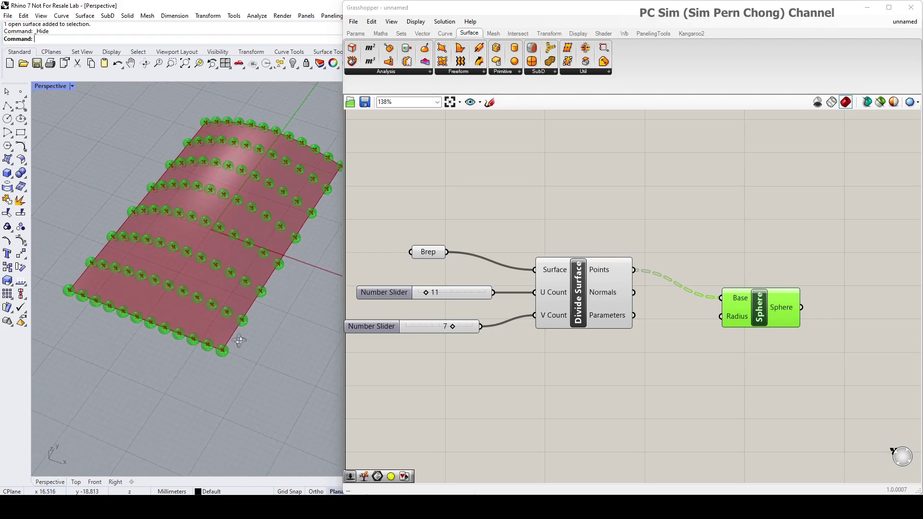
click(682, 228)
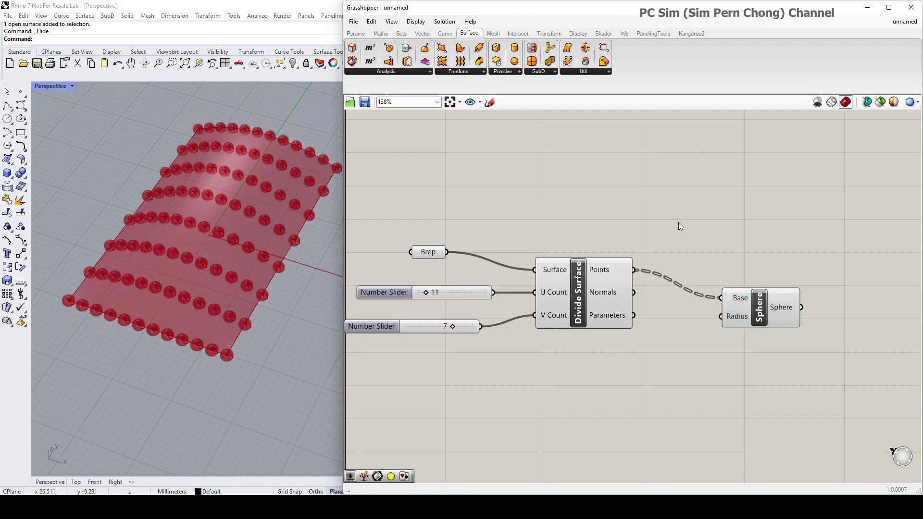
scroll(221, 303, up, 2)
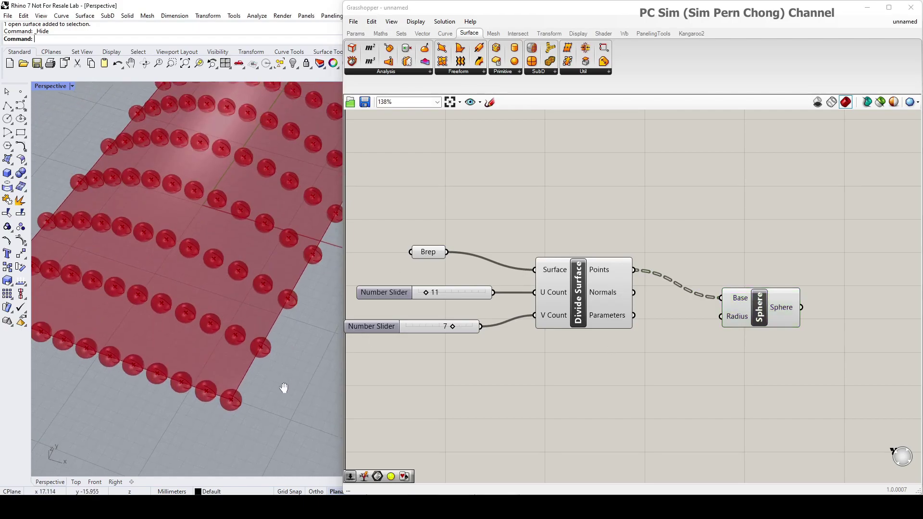
mouse_move(281, 363)
shift+right_down()
mouse_move(285, 375)
mouse_move(238, 332)
shift+right_up()
scroll(286, 374, down, 4)
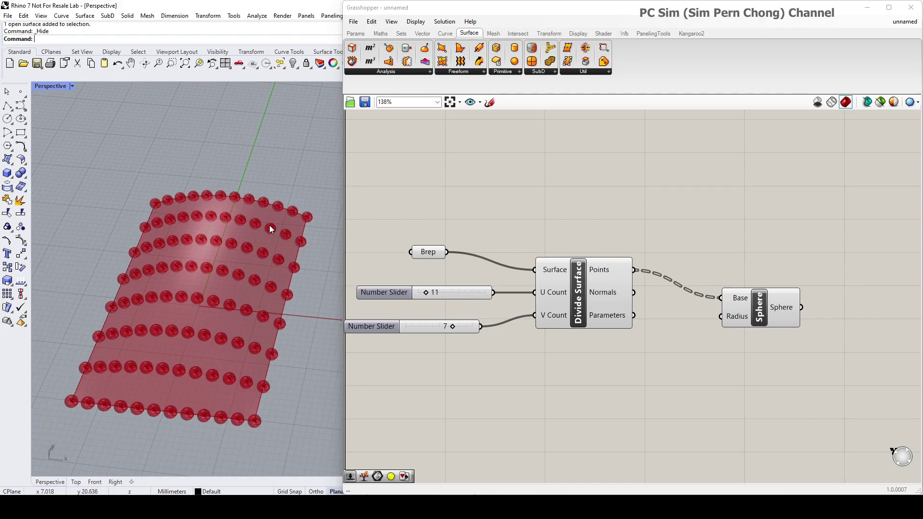
mouse_move(285, 336)
right_down()
mouse_move(272, 296)
mouse_move(233, 335)
right_up()
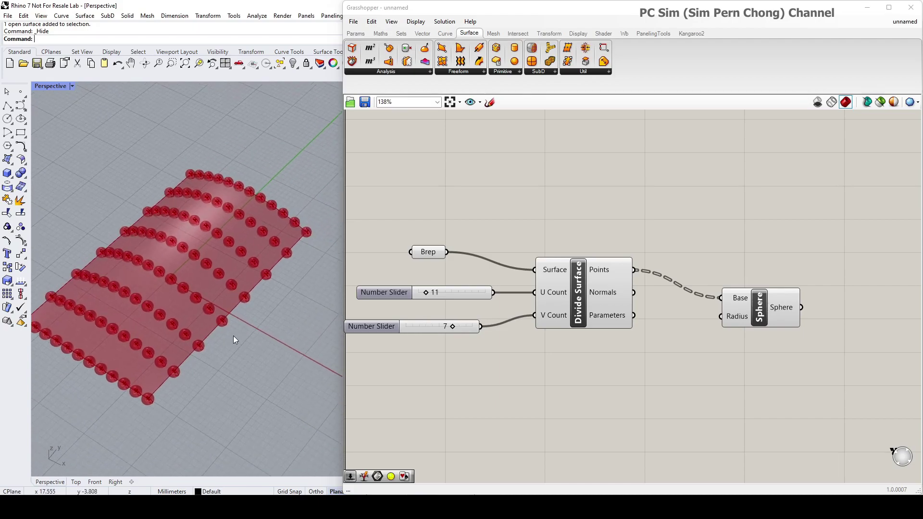
click(751, 306)
drag(751, 306, 733, 283)
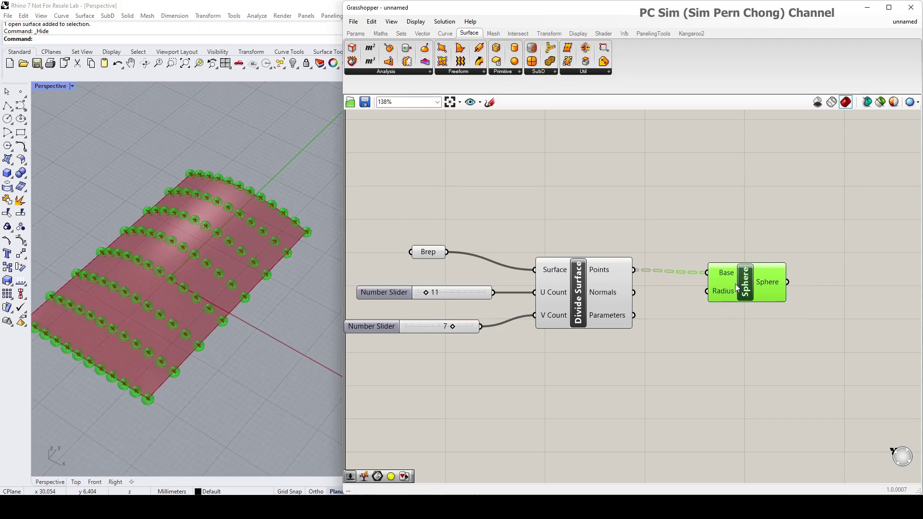
right_drag(707, 342, 626, 261)
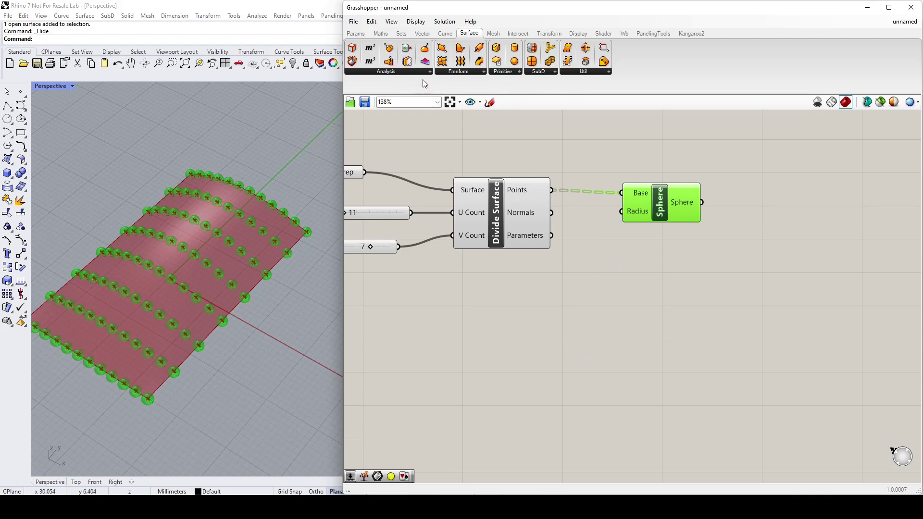
Place a Split Tree component from Sets > Tree below the Divide Surface and Sphere components.
click(401, 33)
click(570, 85)
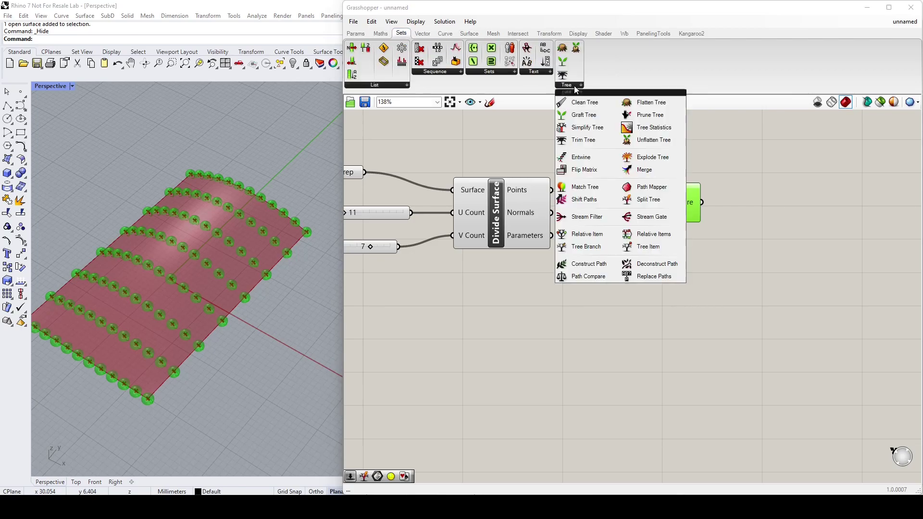
click(641, 200)
click(633, 322)
drag(634, 330, 654, 348)
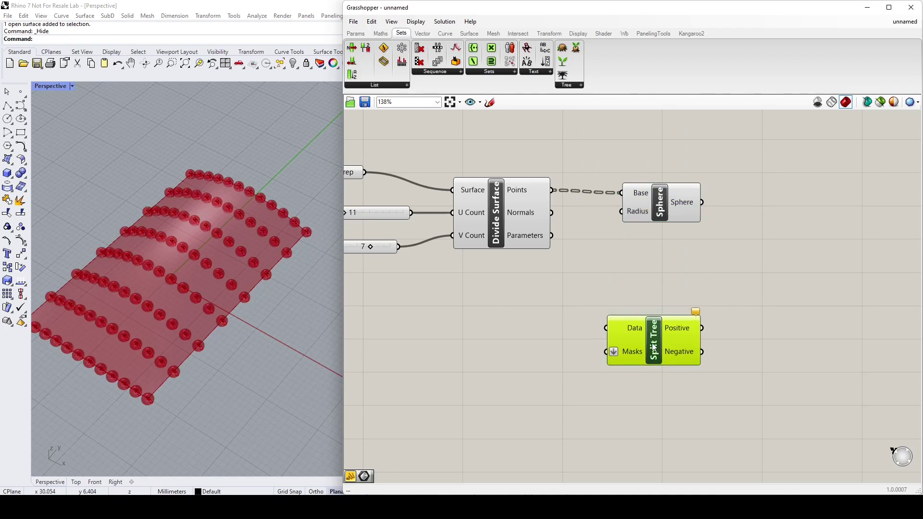
drag(654, 344, 656, 346)
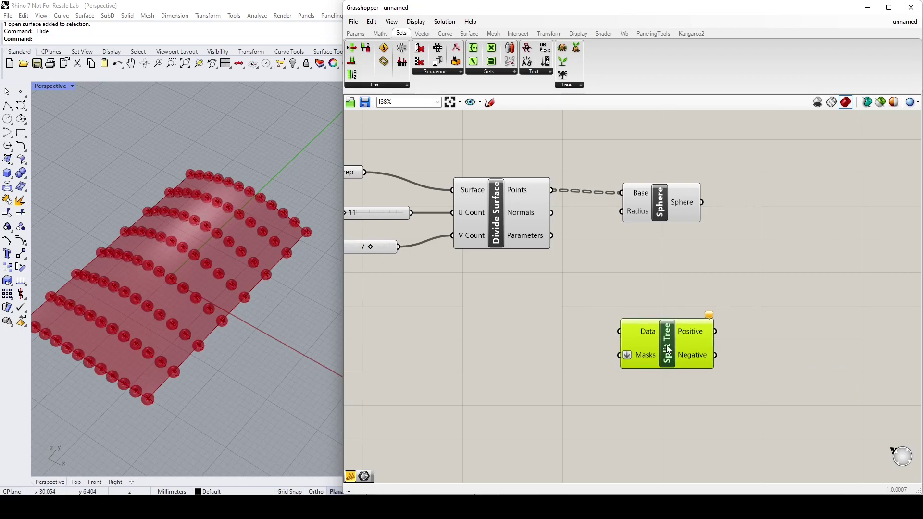
Wire Split Tree Positive into Sphere Base and Divide Surface Points into Split Tree Data.
click(660, 203)
mouse_move(660, 204)
mouse_down()
mouse_move(818, 268)
mouse_move(831, 300)
mouse_up()
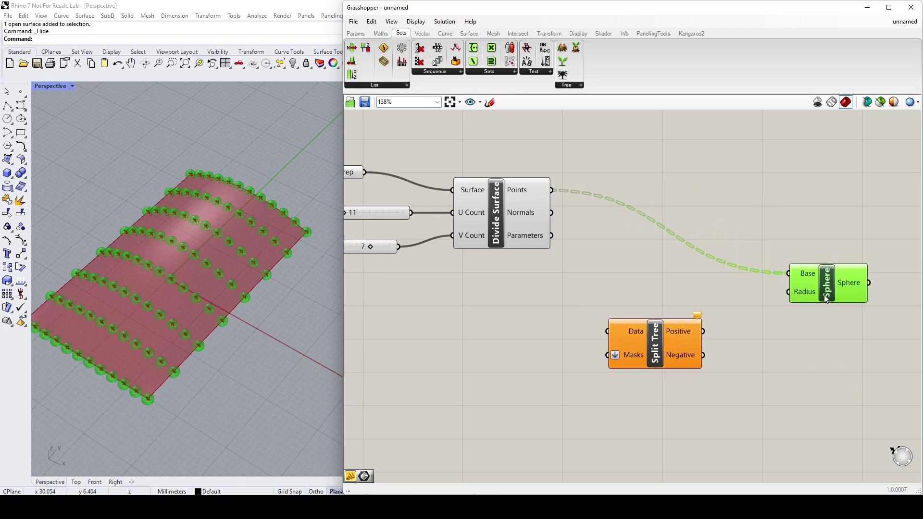
drag(704, 332, 789, 274)
drag(655, 344, 663, 303)
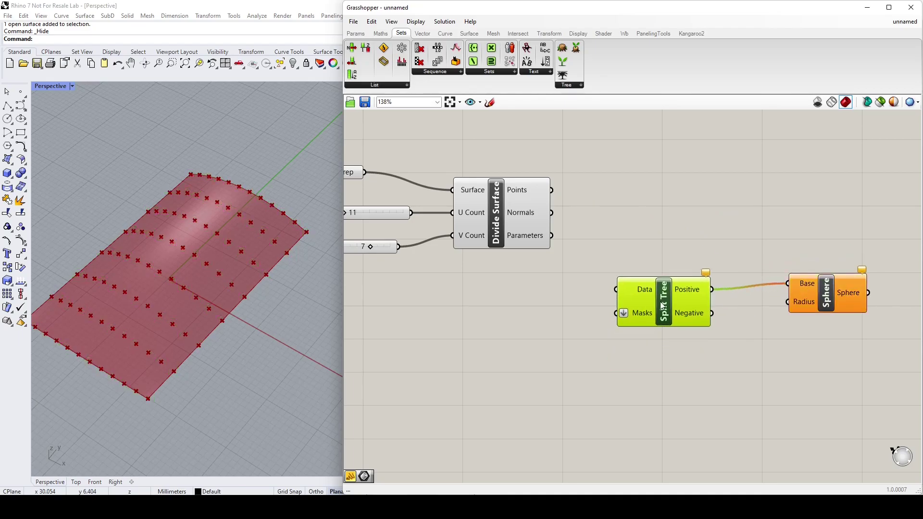
right_drag(842, 292, 775, 308)
click(778, 307)
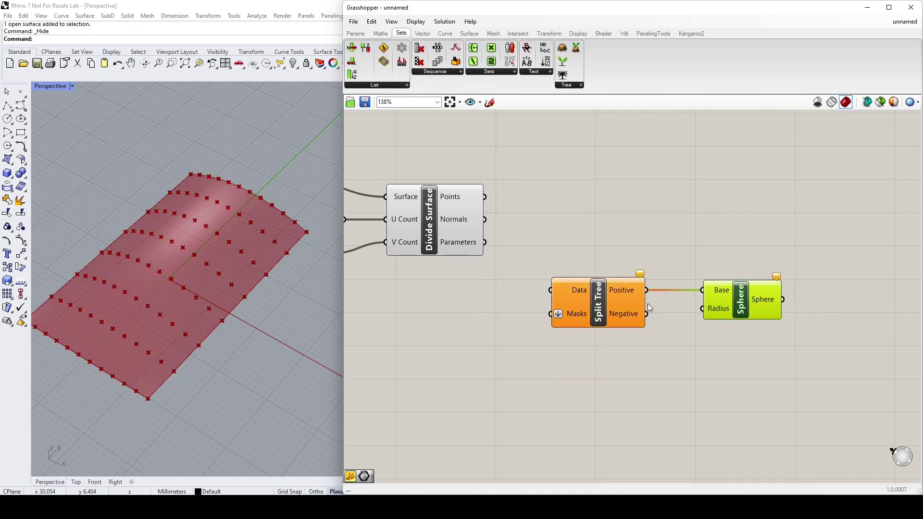
right_drag(615, 302, 648, 302)
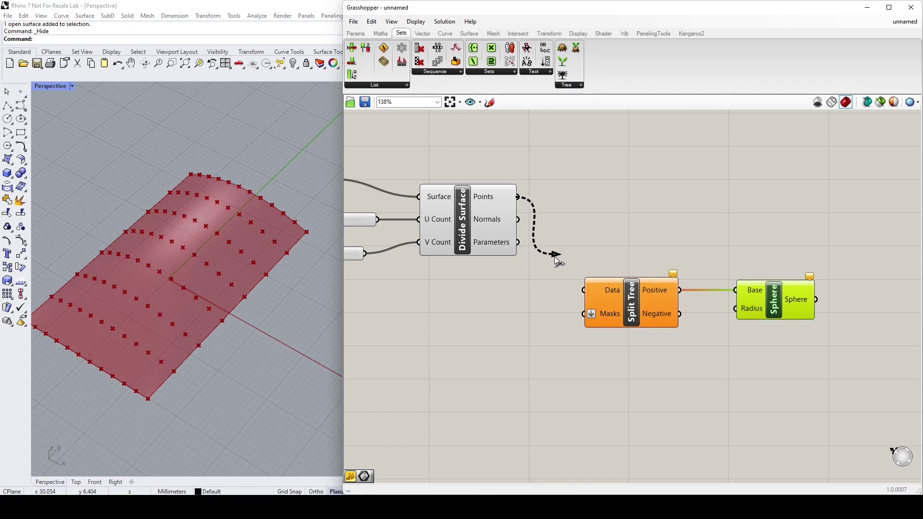
drag(517, 197, 584, 290)
scroll(626, 322, up, 3)
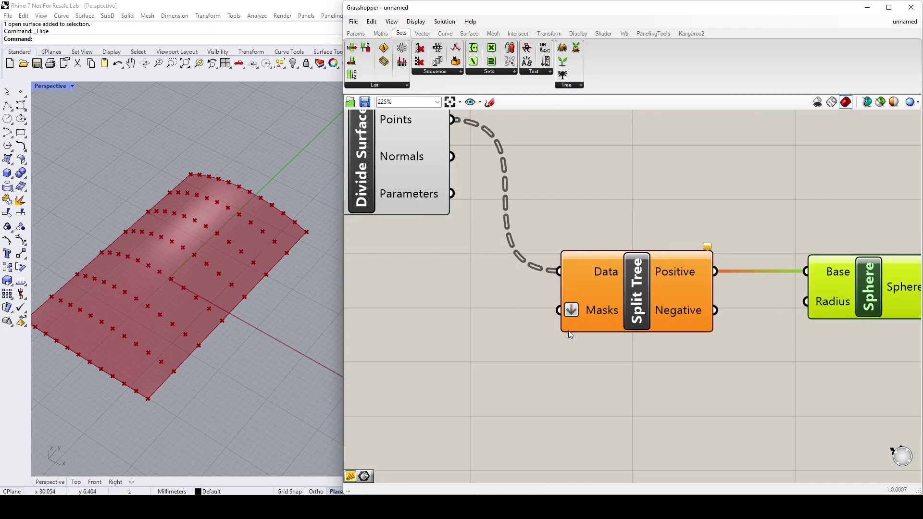
scroll(596, 322, down, 1)
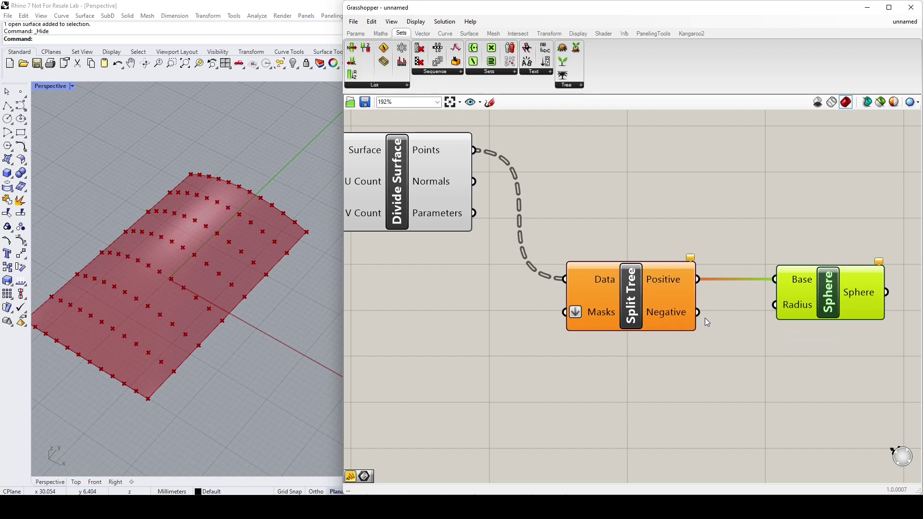
Rearrange the components and place a Panel beside Split Tree's Masks input.
drag(795, 308, 803, 292)
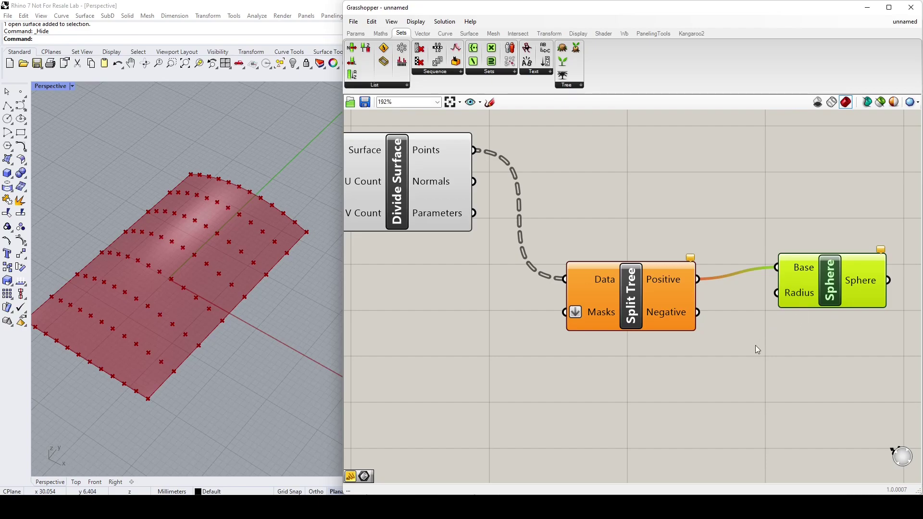
right_drag(755, 345, 788, 338)
click(671, 316)
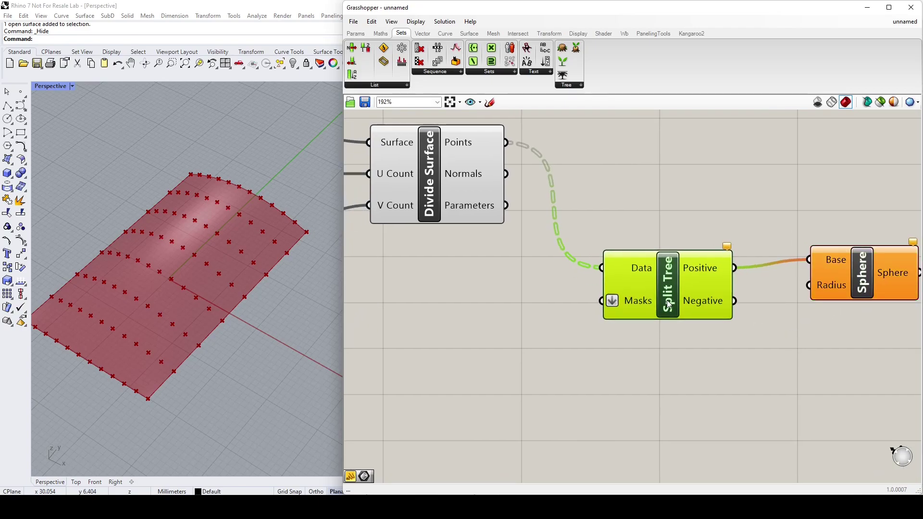
scroll(613, 313, up, 3)
right_drag(521, 335, 537, 342)
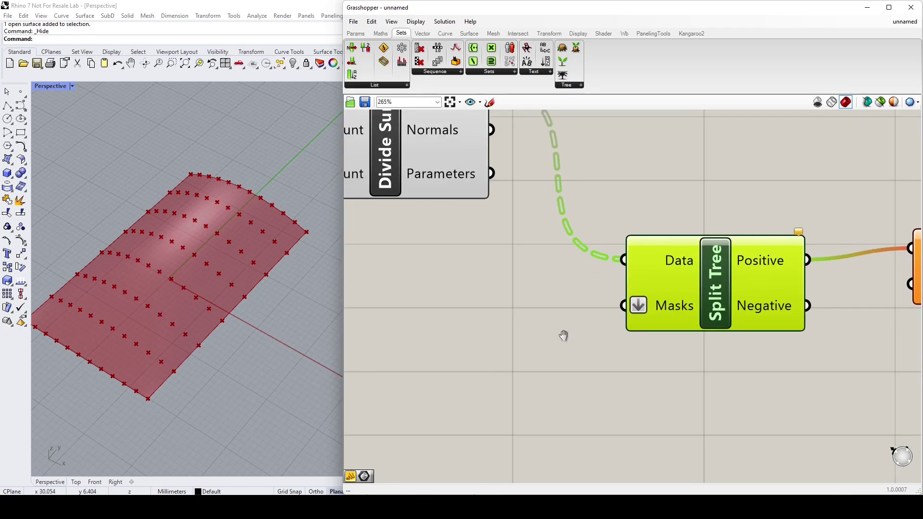
drag(667, 315, 683, 312)
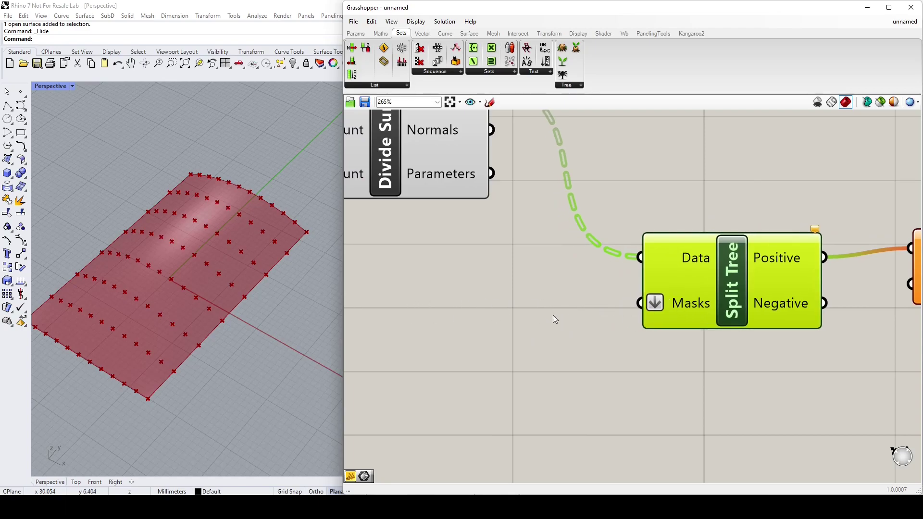
right_drag(514, 317, 553, 318)
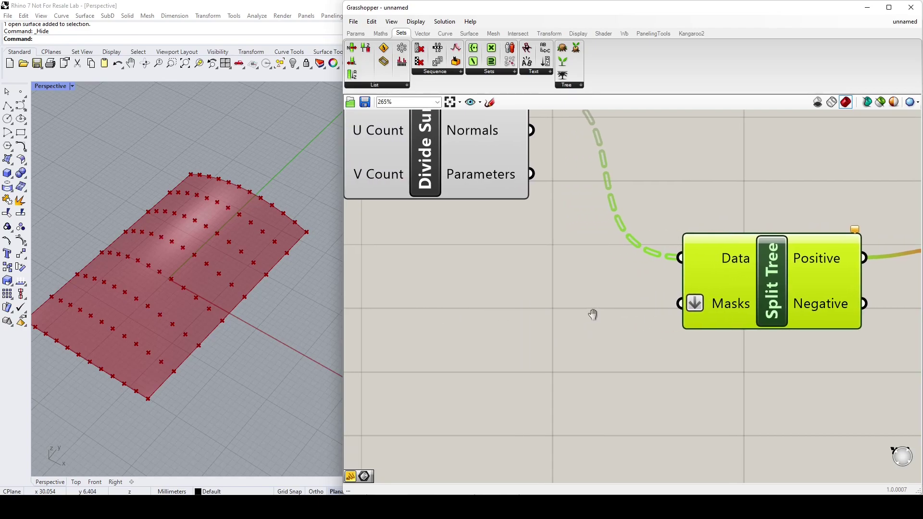
double_click(477, 311)
text(panel)
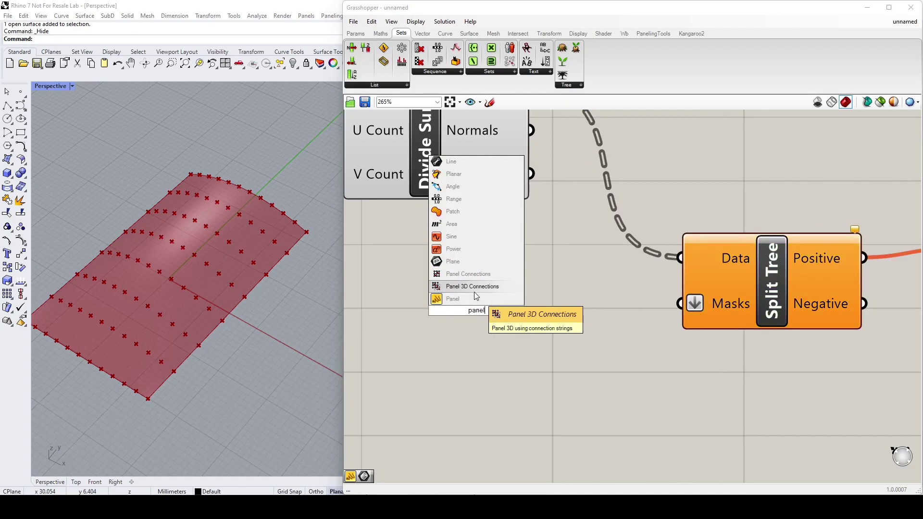
key(Return)
drag(483, 262, 511, 266)
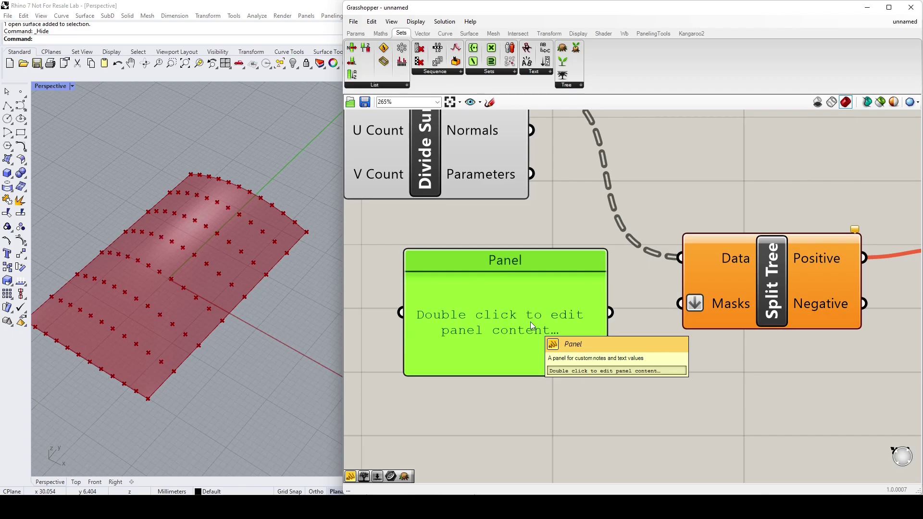
Start editing the Panel to enter the mask {*;5,}.
double_click(502, 317)
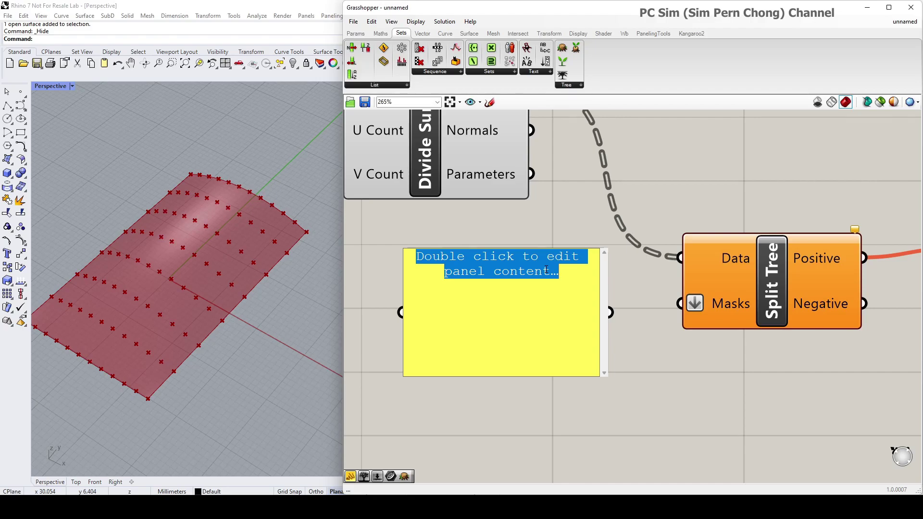
text({ })
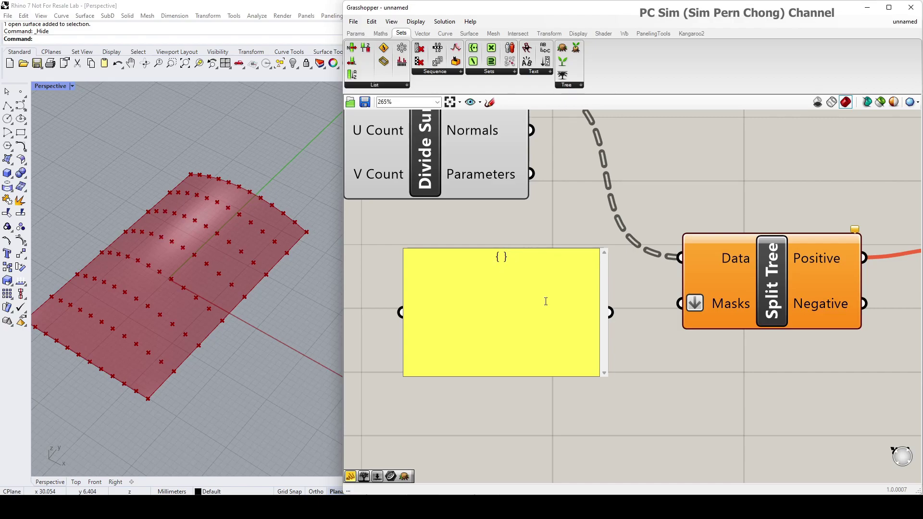
text(*)
text(;)
text(5)
text(,)
Connect the {*;5,} Panel to Split Tree Masks and shrink the Panel to a compact size.
click(613, 315)
drag(610, 311, 679, 304)
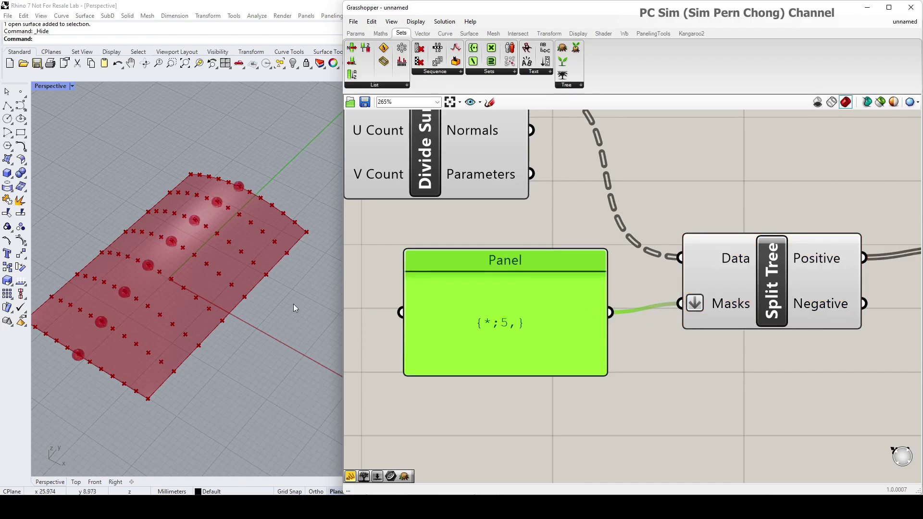
mouse_move(190, 301)
right_down()
mouse_move(198, 350)
mouse_move(238, 291)
mouse_move(199, 303)
mouse_move(223, 239)
right_up()
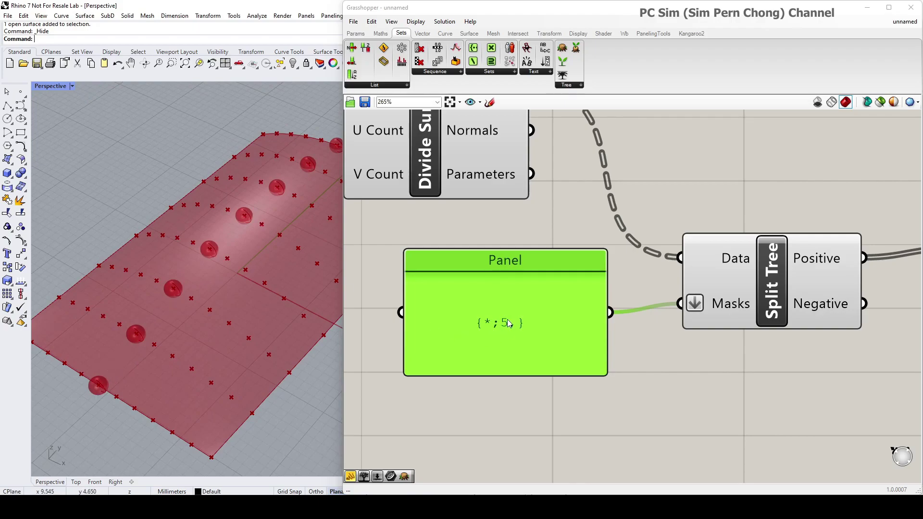
scroll(524, 327, down, 1)
scroll(525, 327, down, 1)
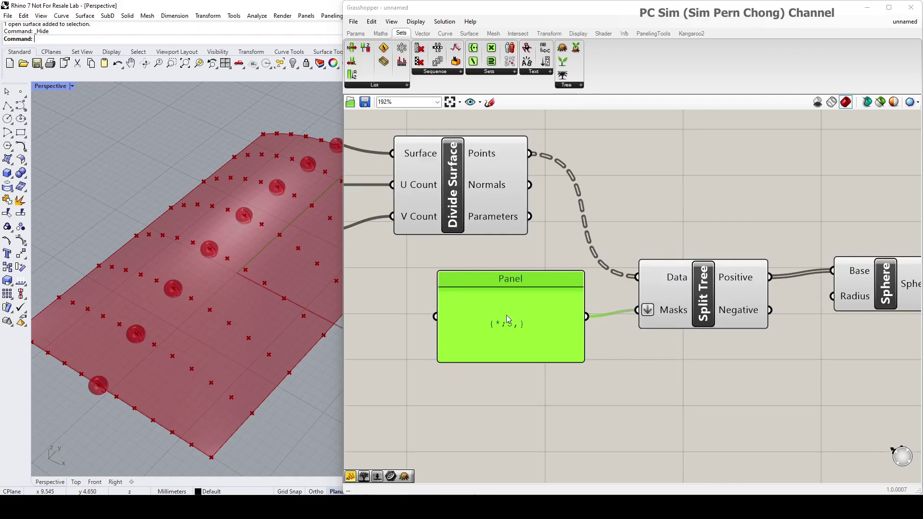
drag(591, 318, 567, 317)
drag(490, 360, 490, 343)
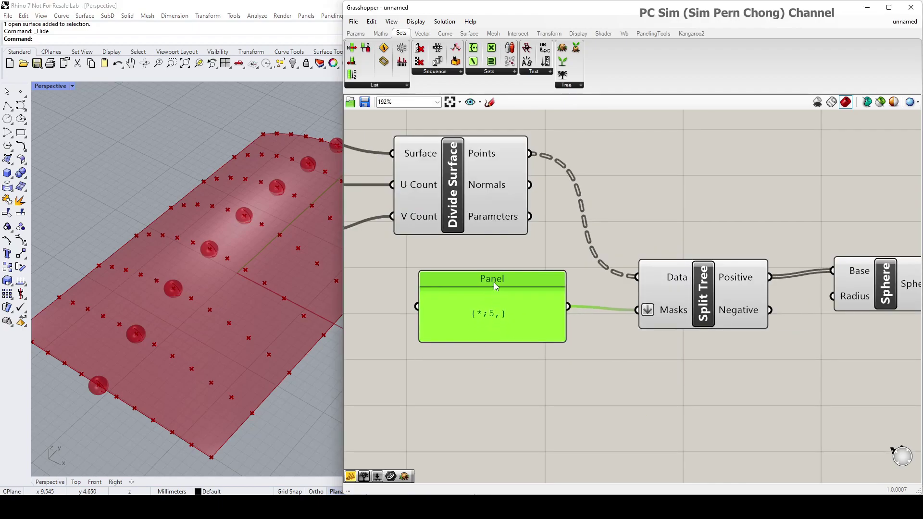
drag(494, 303, 480, 307)
scroll(528, 365, up, 2)
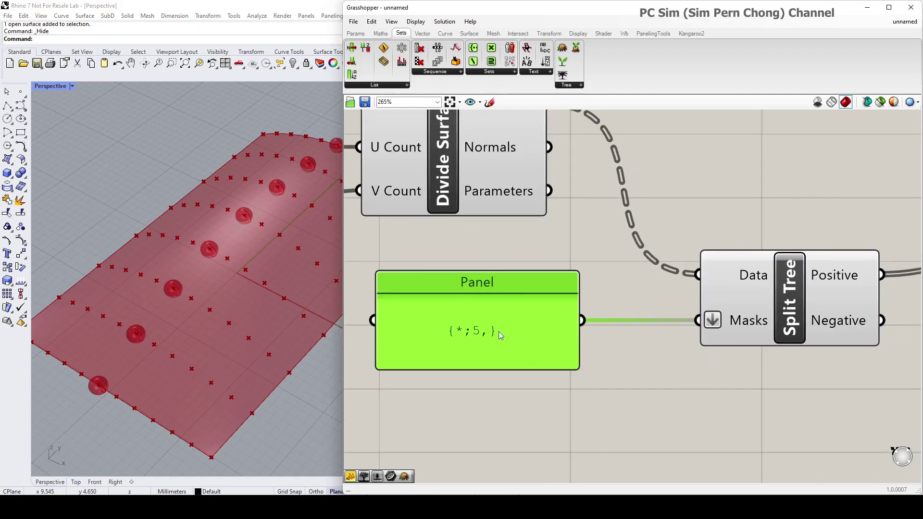
scroll(137, 369, down, 2)
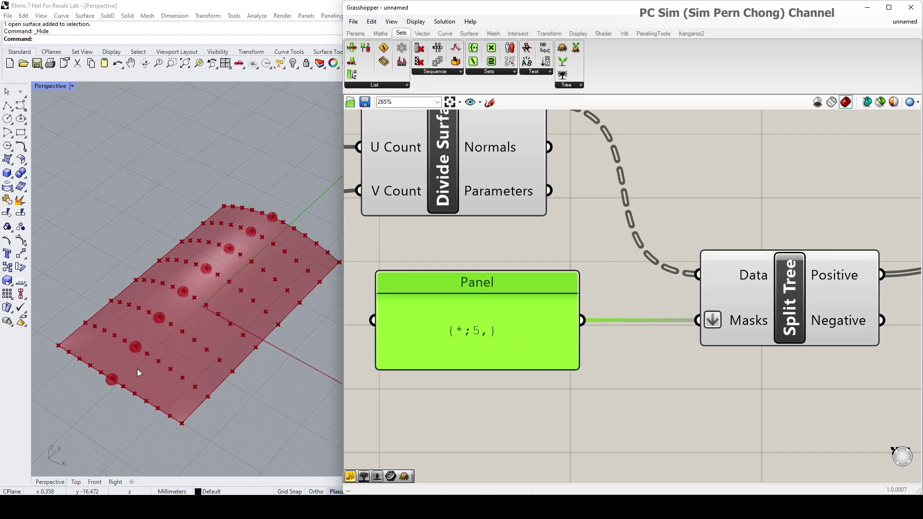
scroll(169, 322, up, 1)
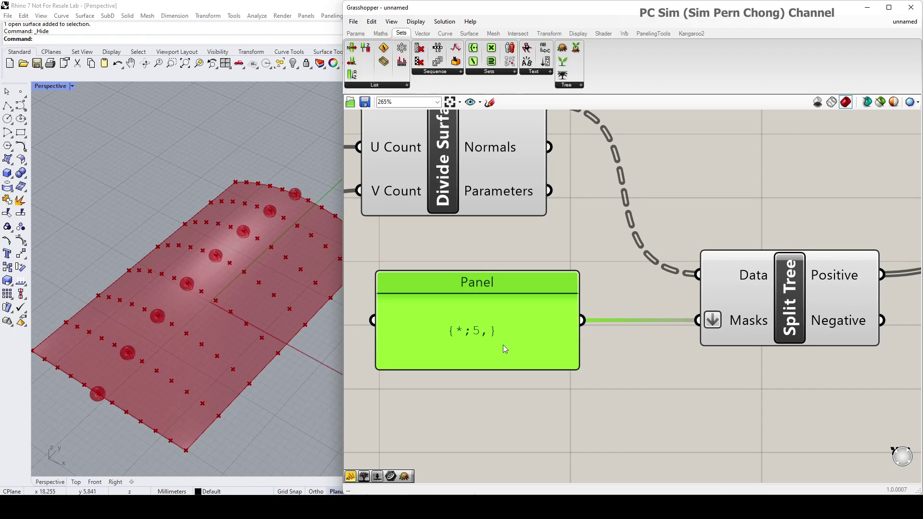
Reopen the Panel text and move the cursor to its end to append [2].
double_click(505, 332)
click(510, 282)
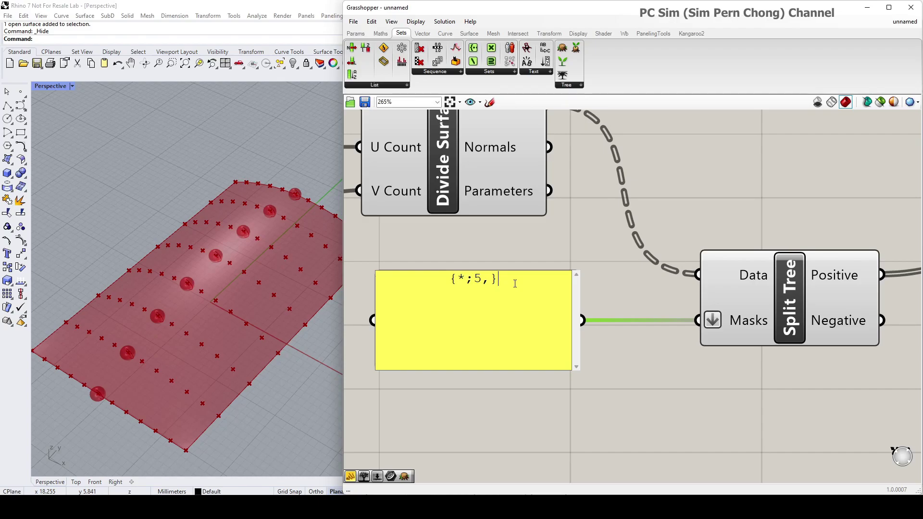
text([])
text(2)
Commit the {*;5,}[2] mask, check the single remaining sphere, and reopen the Panel text.
click(611, 472)
scroll(138, 369, up, 3)
scroll(119, 320, up, 4)
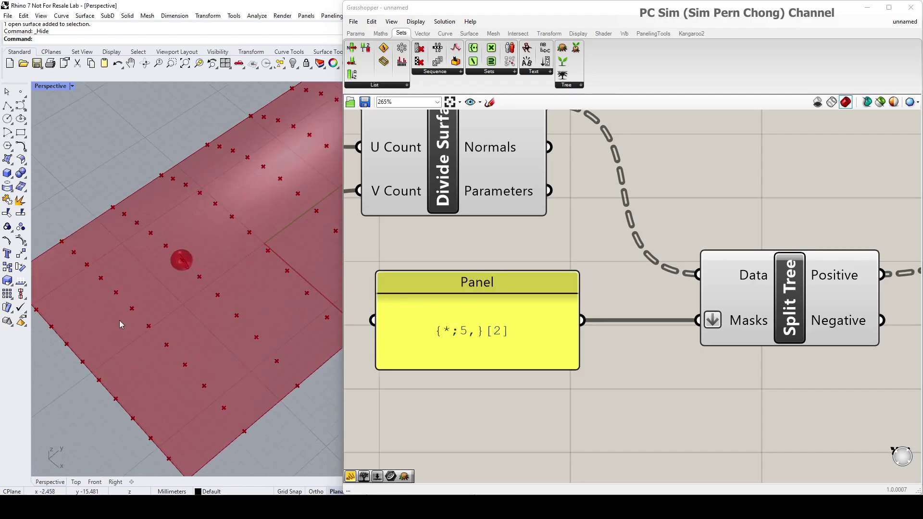
scroll(119, 320, up, 2)
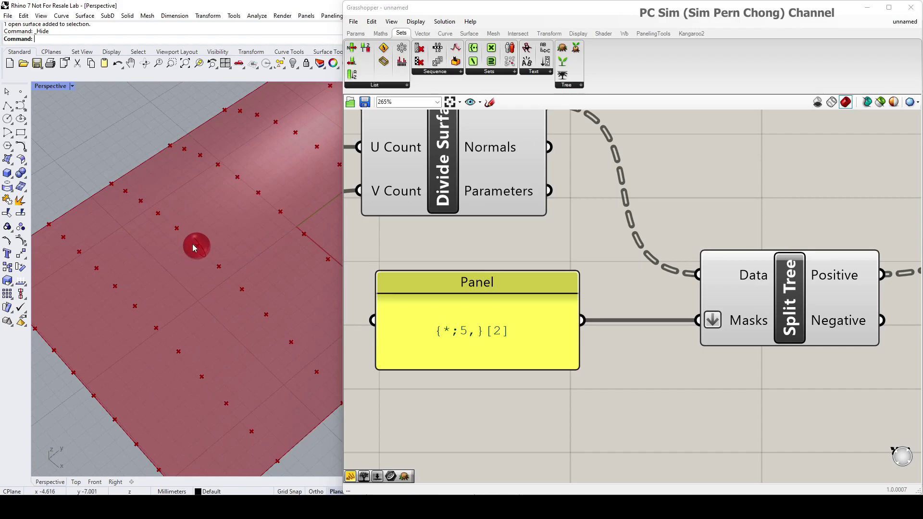
scroll(192, 244, down, 4)
right_drag(193, 249, 190, 274)
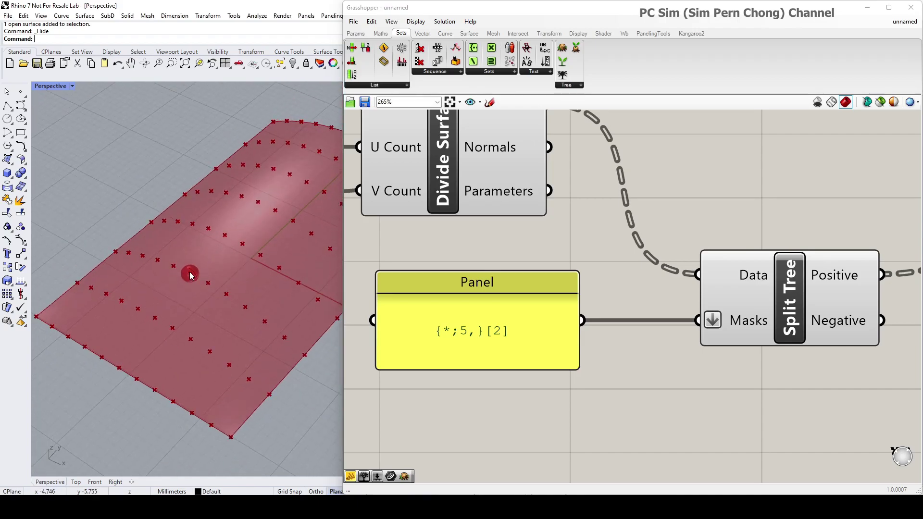
scroll(504, 389, down, 1)
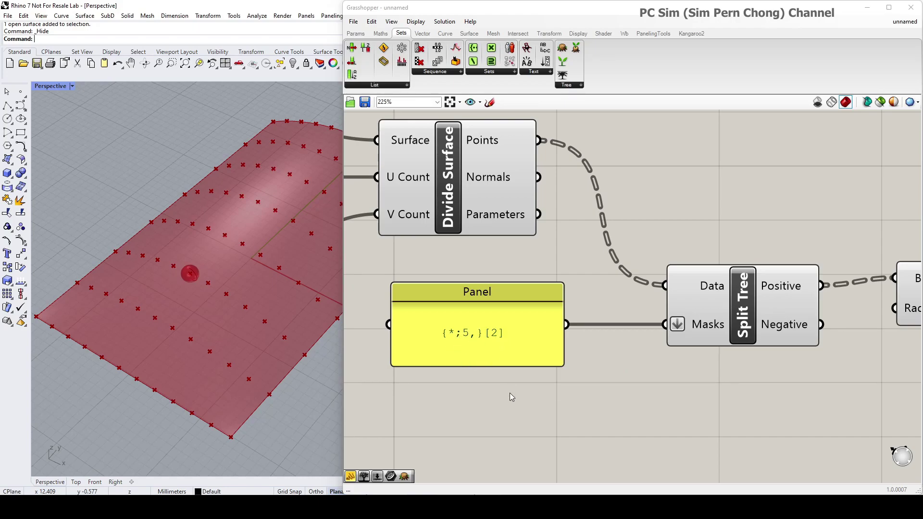
scroll(507, 395, up, 2)
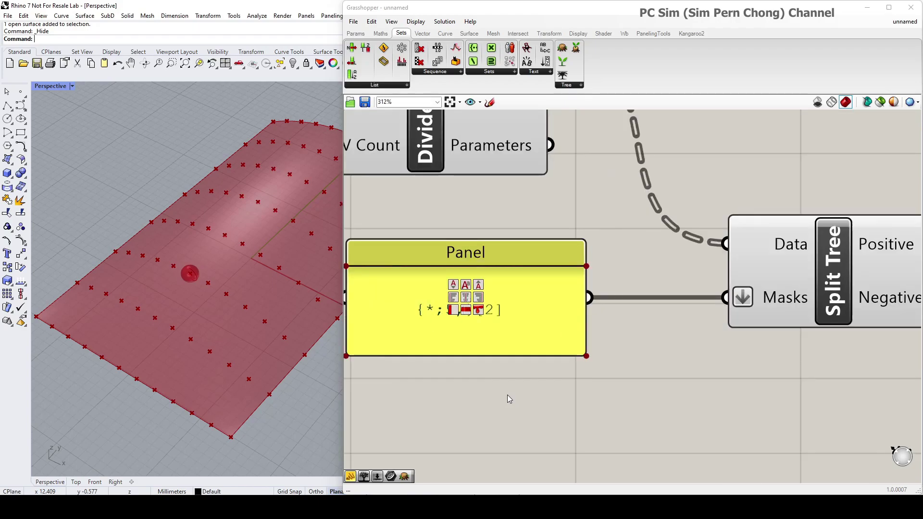
click(490, 331)
scroll(460, 316, up, 2)
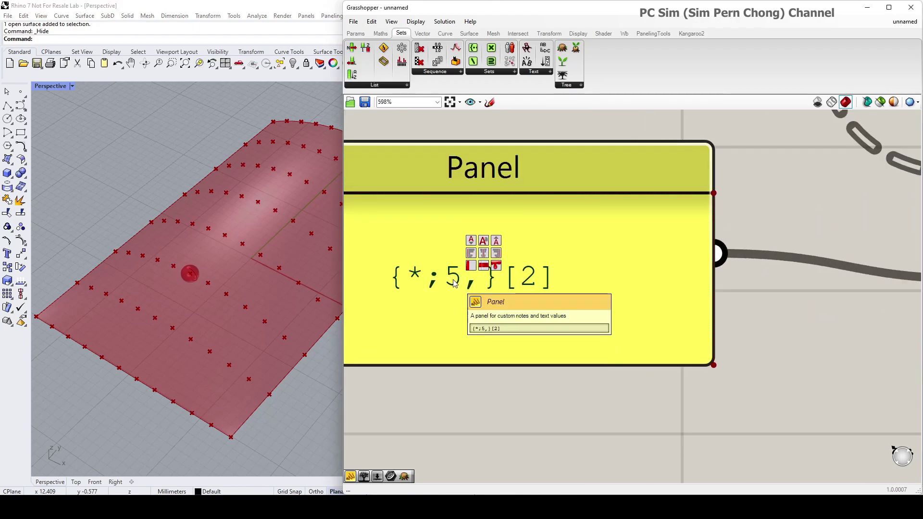
double_click(460, 317)
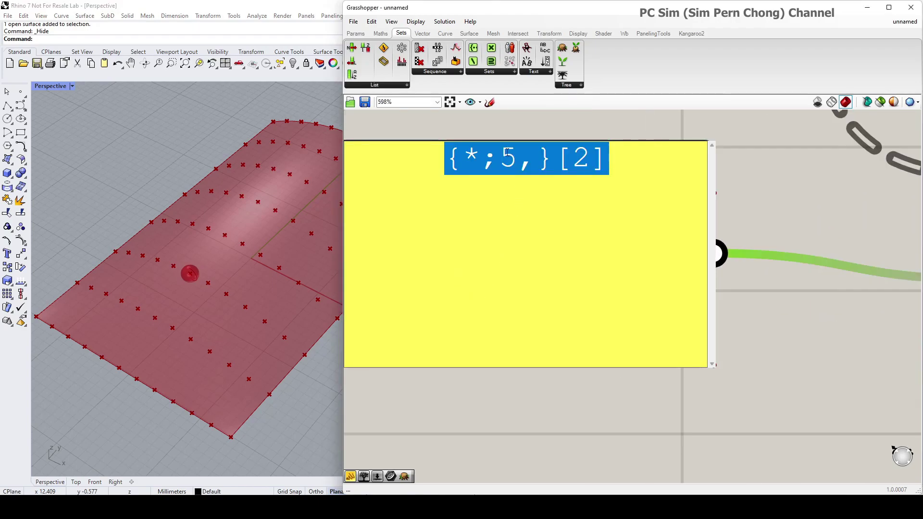
Rewrite the Panel mask as {*;(0, 2, ...)}, deleting the trailing [2] index.
click(579, 160)
drag(609, 159, 561, 162)
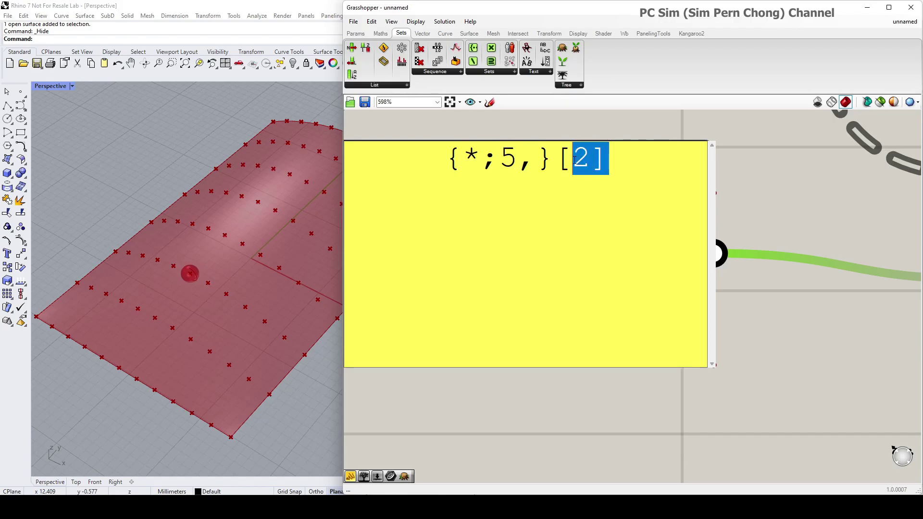
key(BackSpace)
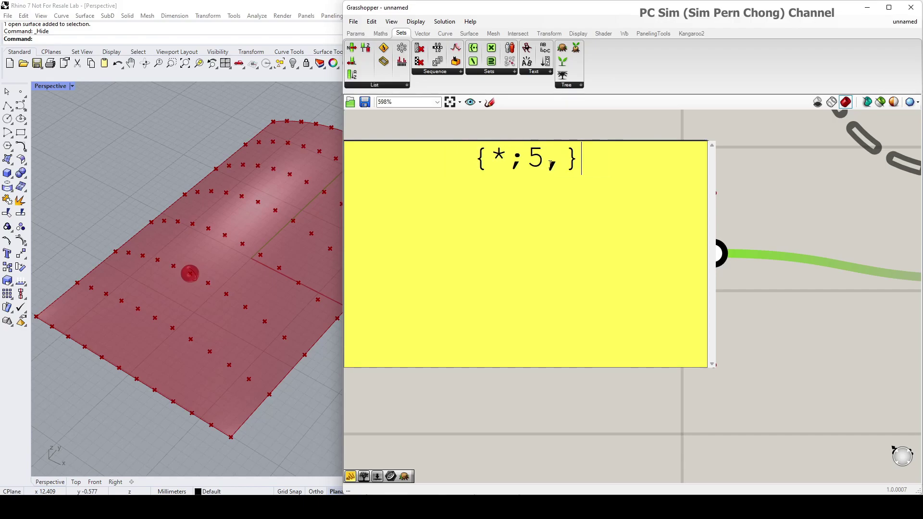
click(530, 160)
text(()
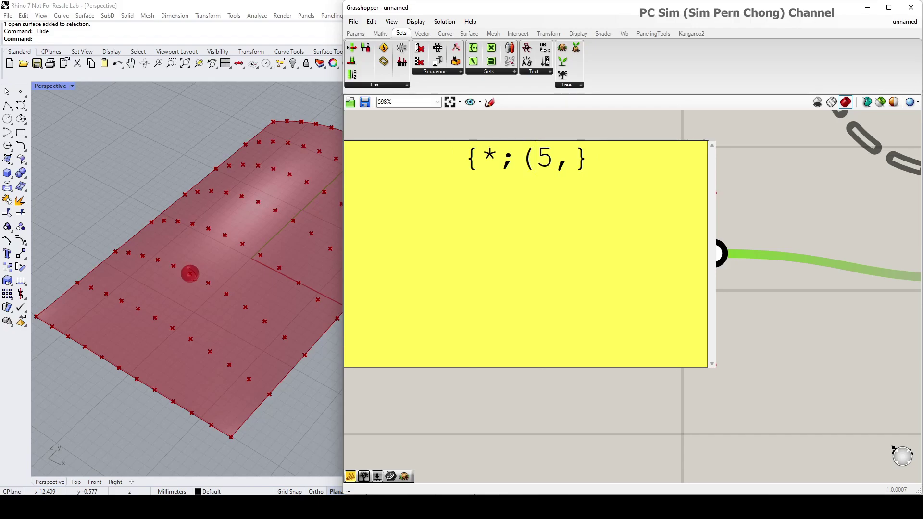
click(573, 160)
text())
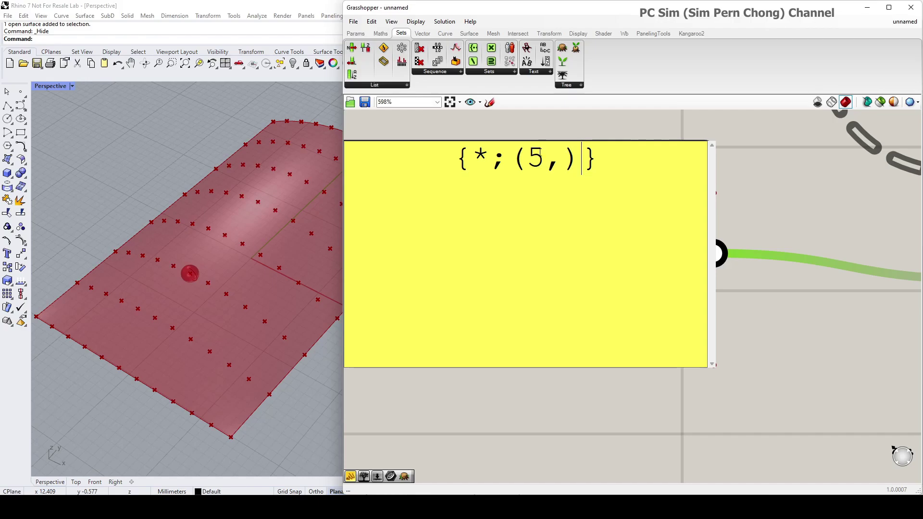
double_click(541, 158)
text(0)
key(Right)
text(2)
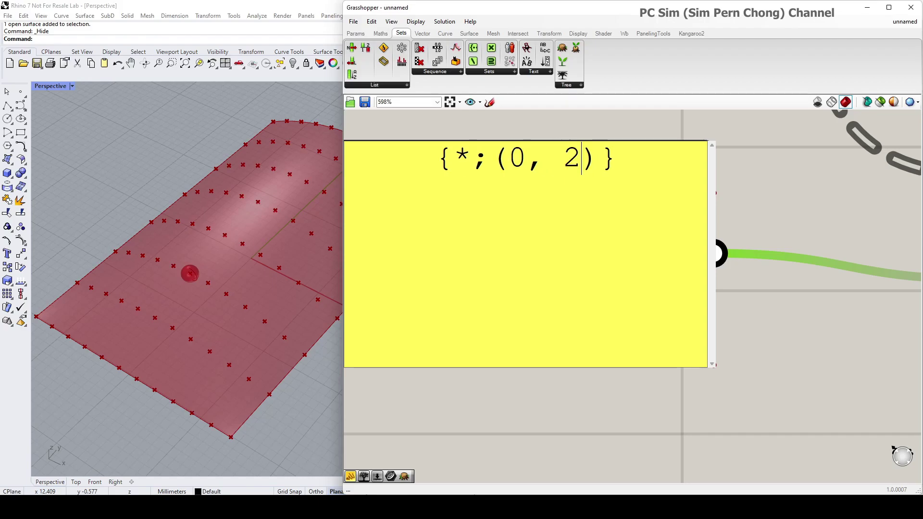
text(,)
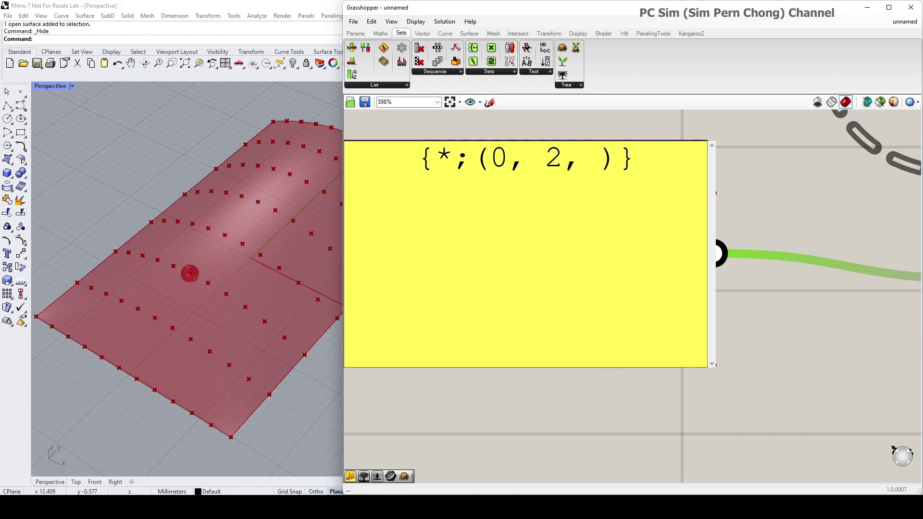
text( ...)
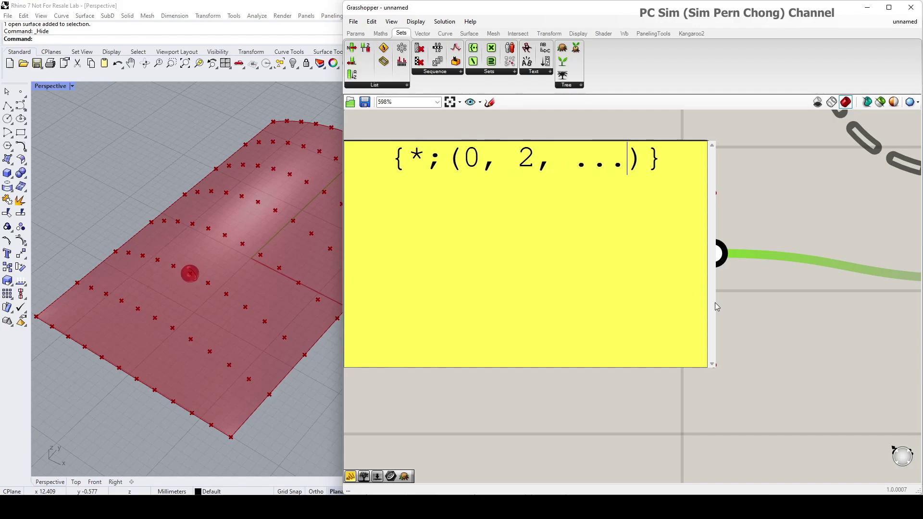
Commit the new mask and orbit the viewport to check spheres on every other point.
click(723, 358)
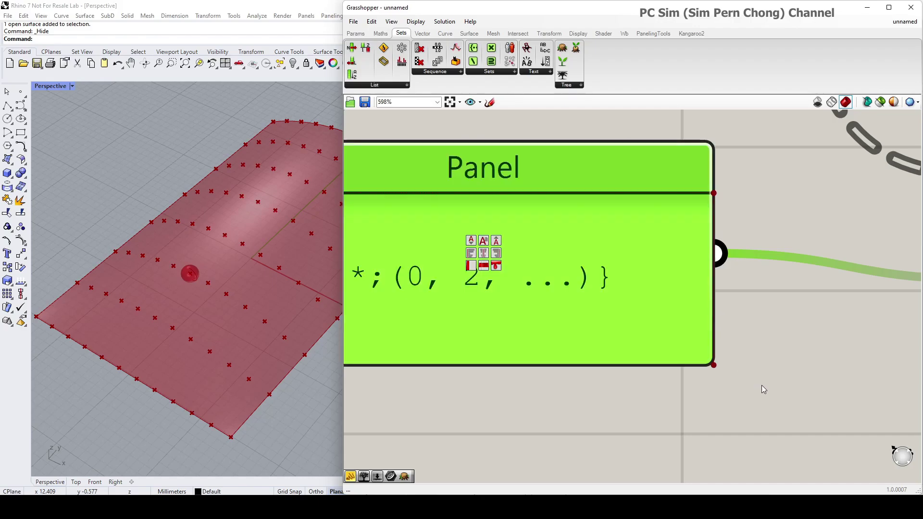
click(761, 385)
scroll(281, 347, down, 2)
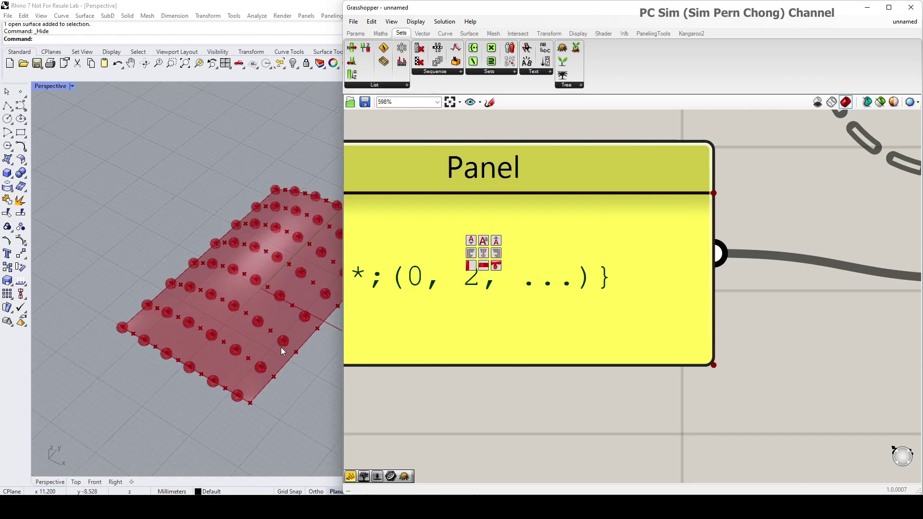
scroll(280, 347, up, 2)
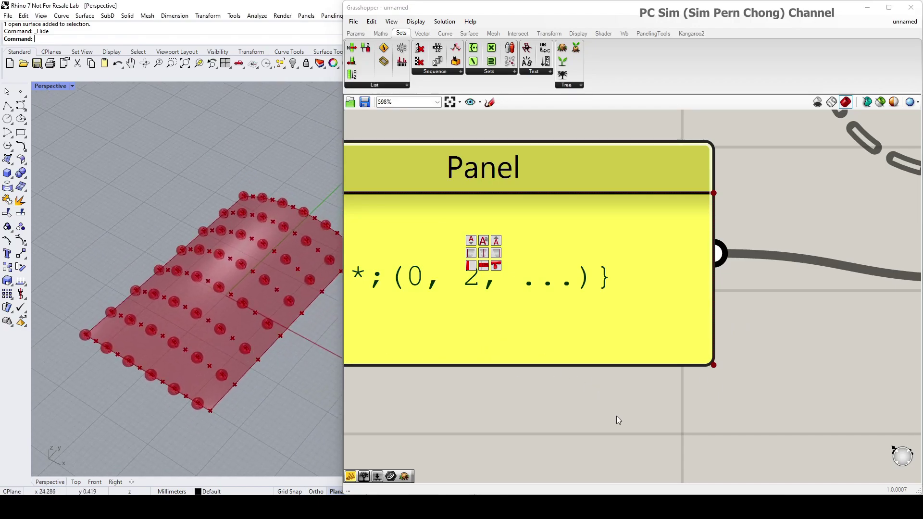
mouse_move(157, 366)
right_down()
mouse_move(206, 360)
mouse_move(165, 333)
mouse_move(92, 365)
right_up()
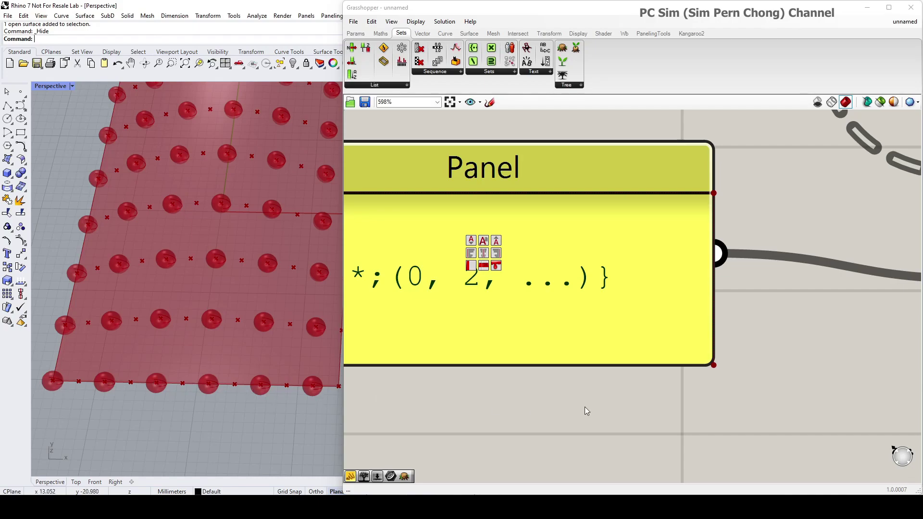
scroll(592, 399, down, 5)
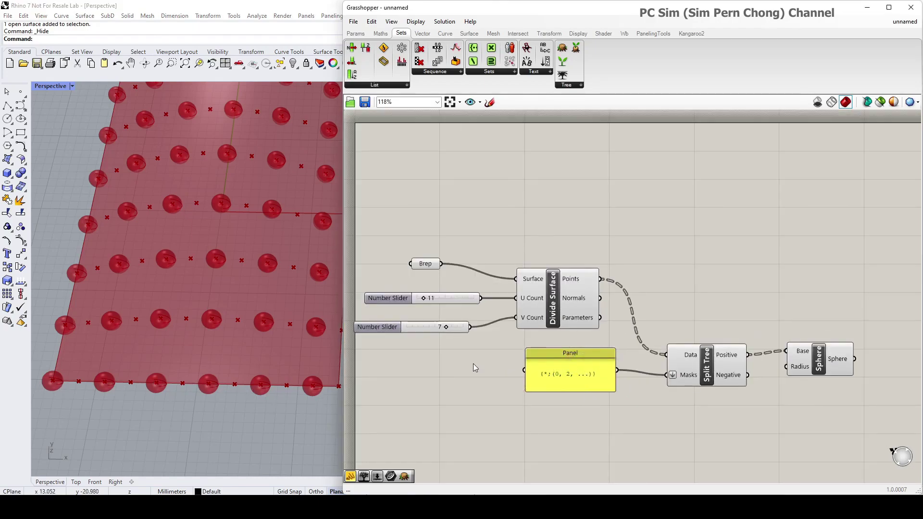
scroll(521, 330, up, 2)
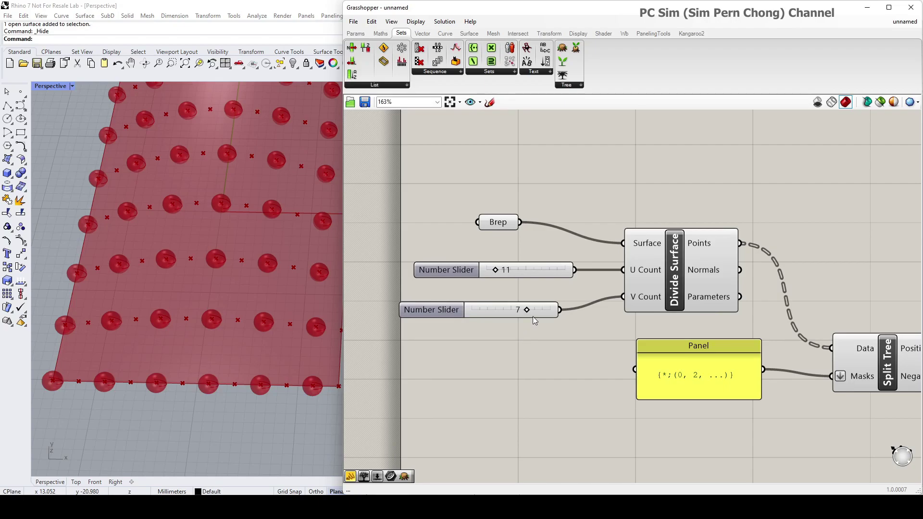
drag(527, 309, 558, 310)
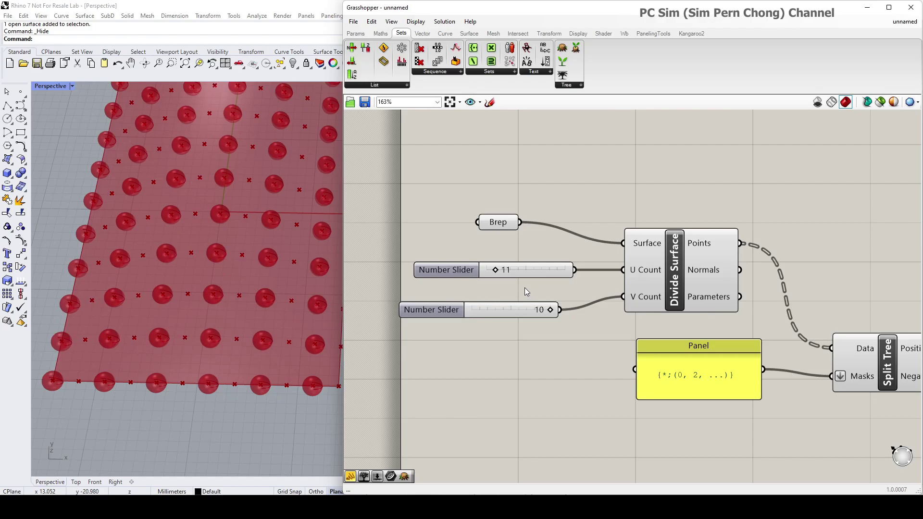
right_drag(178, 326, 289, 318)
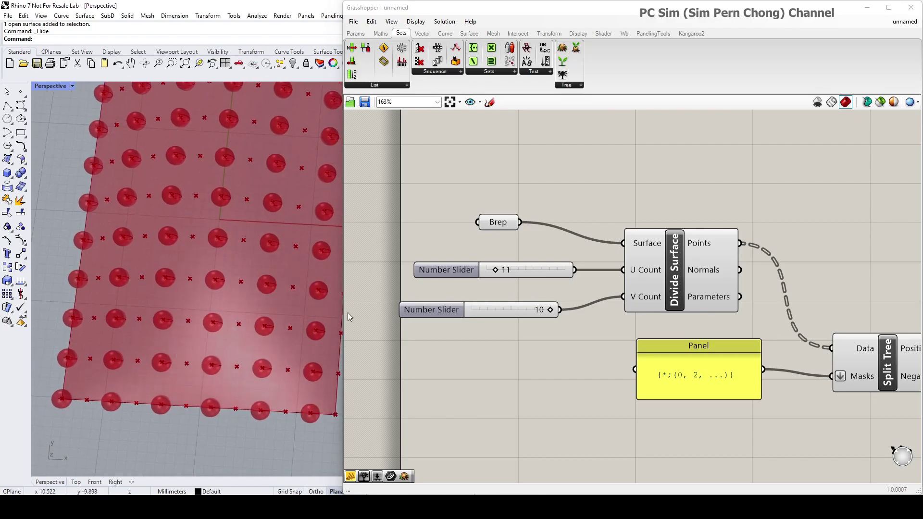
right_drag(181, 289, 79, 353)
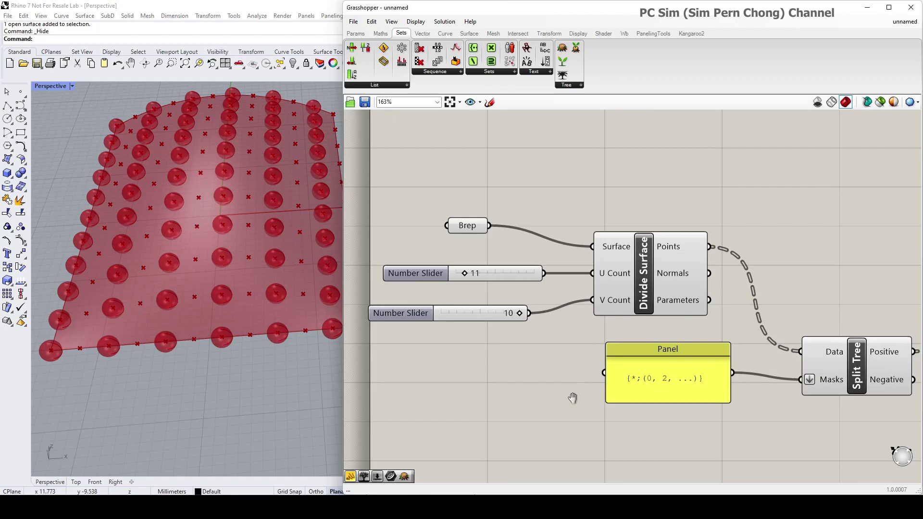
scroll(570, 378, up, 2)
scroll(577, 390, up, 2)
scroll(579, 392, up, 3)
Edit the mask to {*;(1, 3, ...)}, replacing 0 with 1 and 2 with 3.
drag(562, 393, 516, 395)
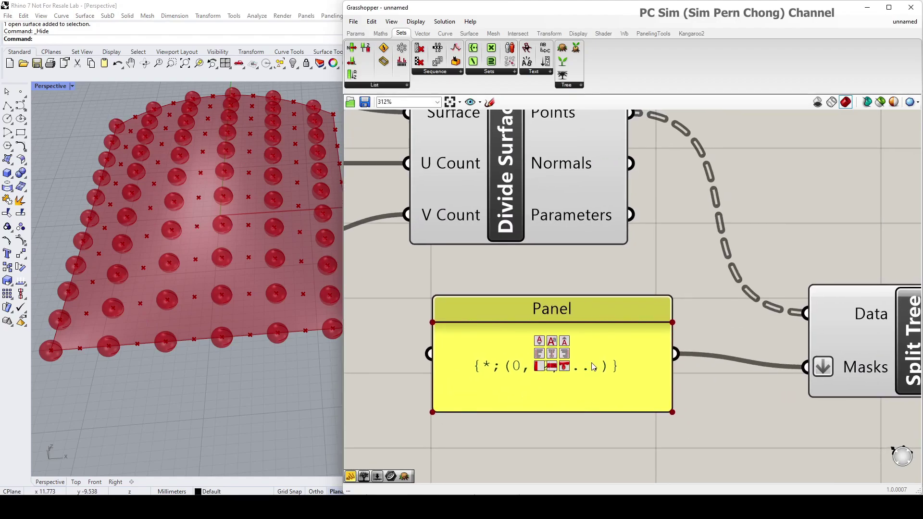
click(589, 375)
double_click(591, 375)
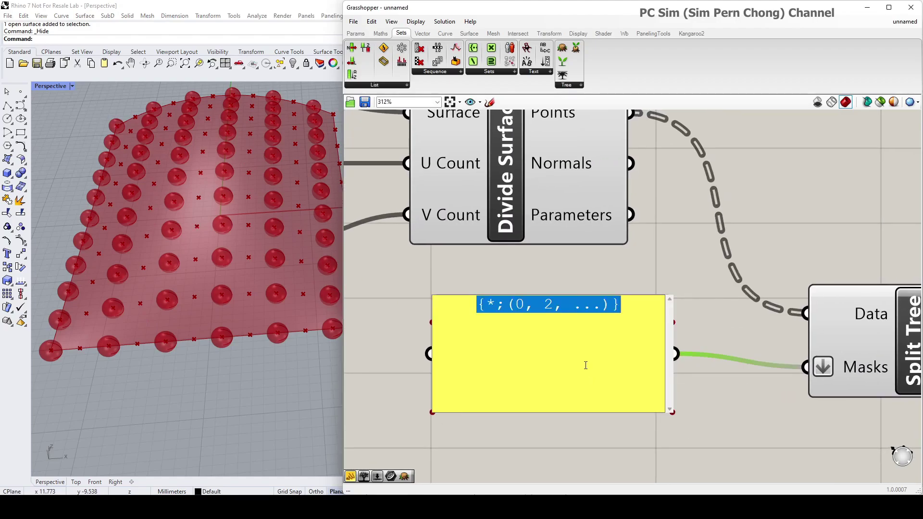
click(523, 307)
drag(522, 307, 516, 307)
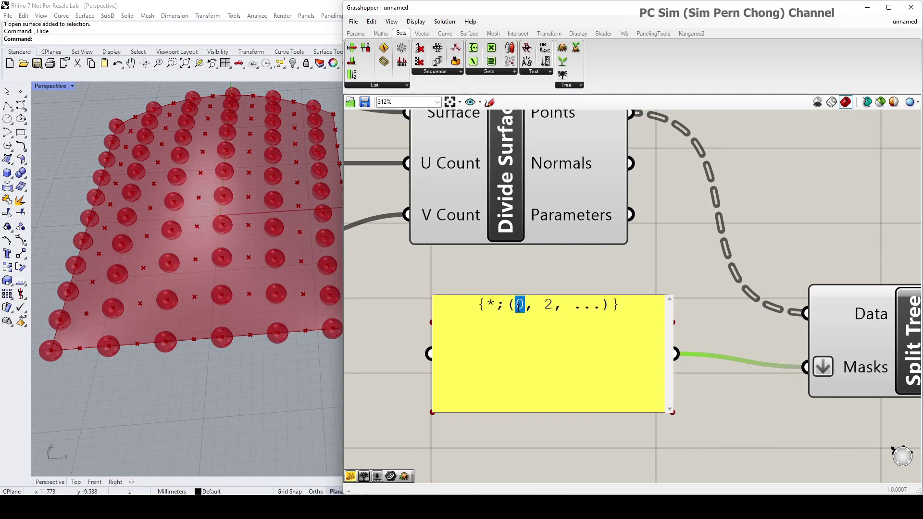
text(1)
double_click(548, 305)
text(3)
click(591, 432)
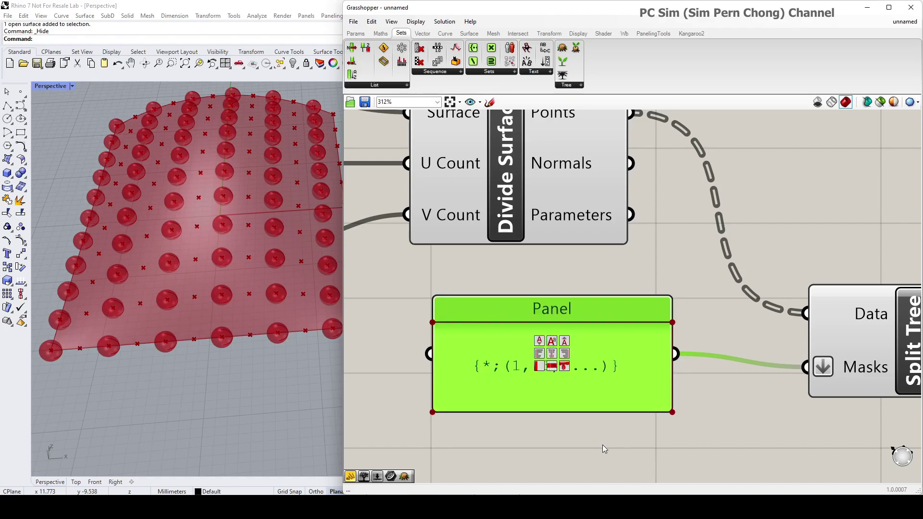
click(602, 445)
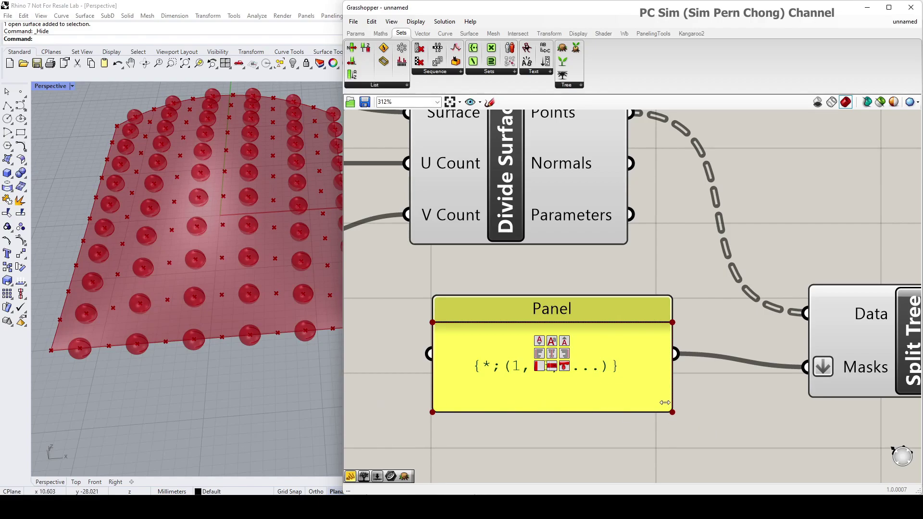
Orbit the viewport to view the shifted spheres and nudge the mask Panel left.
double_click(647, 391)
click(622, 358)
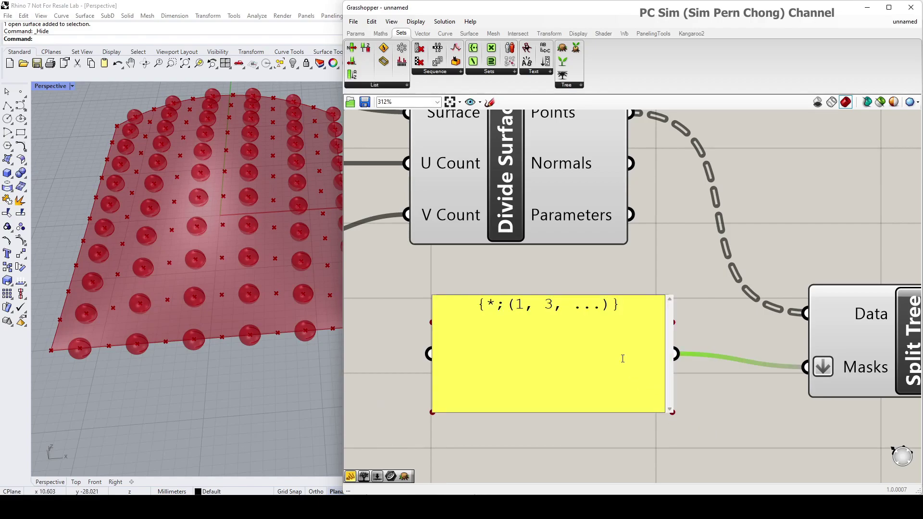
click(235, 317)
mouse_move(235, 318)
right_down()
mouse_move(242, 339)
mouse_move(216, 318)
right_up()
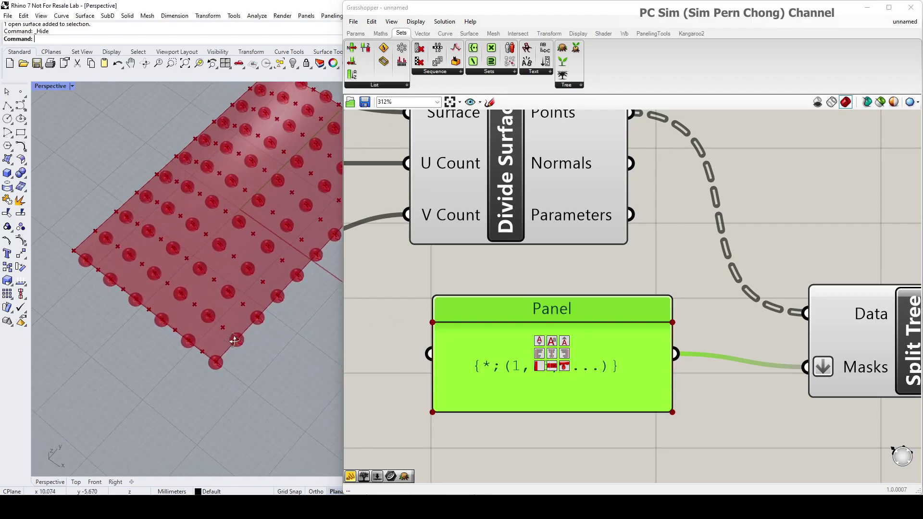
scroll(216, 310, up, 4)
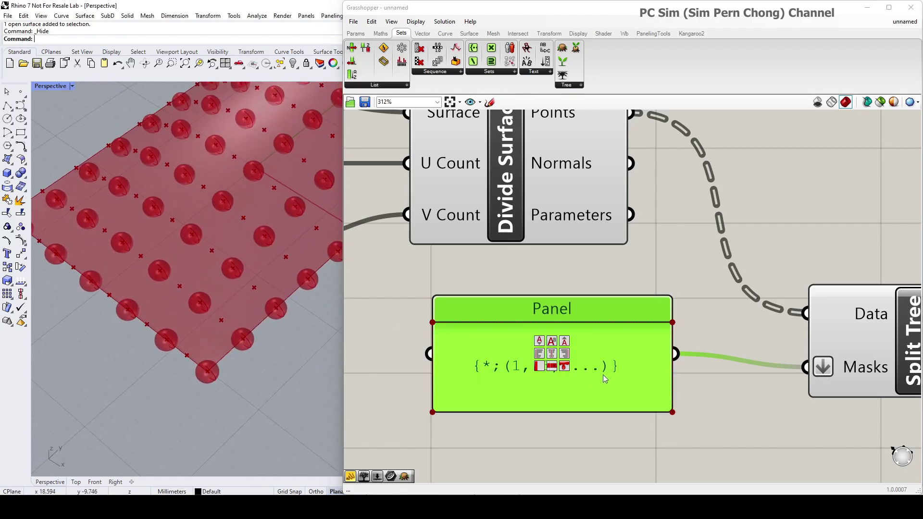
drag(590, 309, 573, 306)
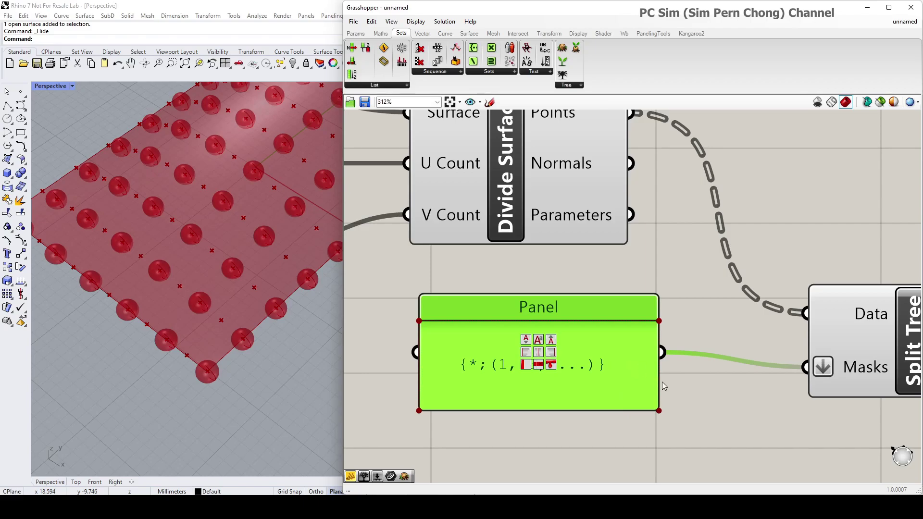
Append the item mask [1, 3, ...] after the branch mask to thin the spheres.
double_click(614, 360)
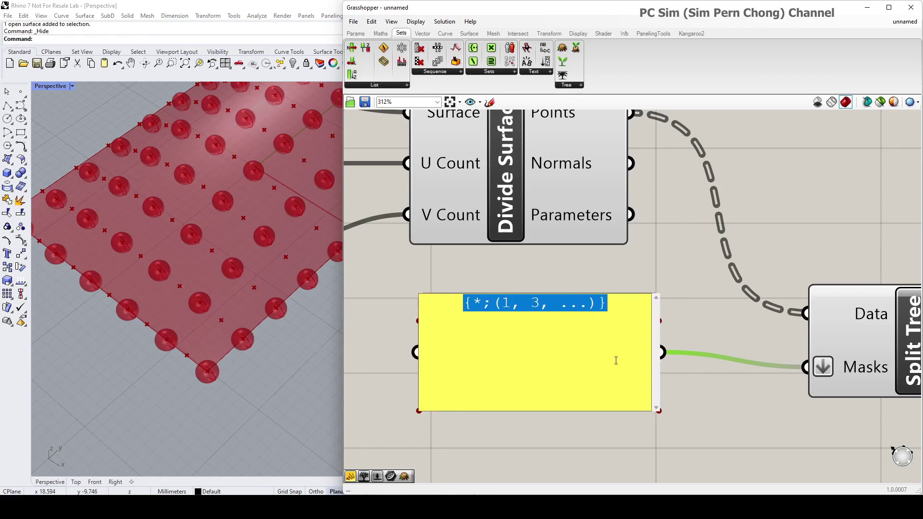
click(612, 308)
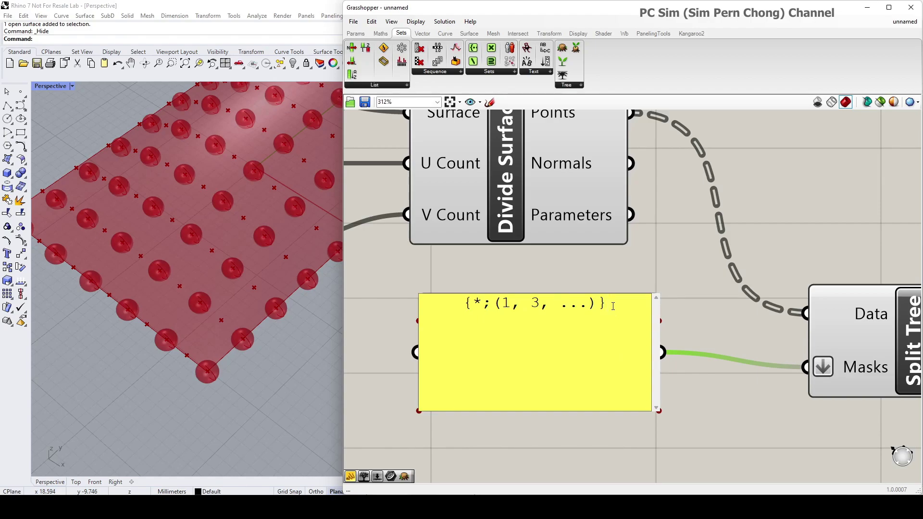
text([])
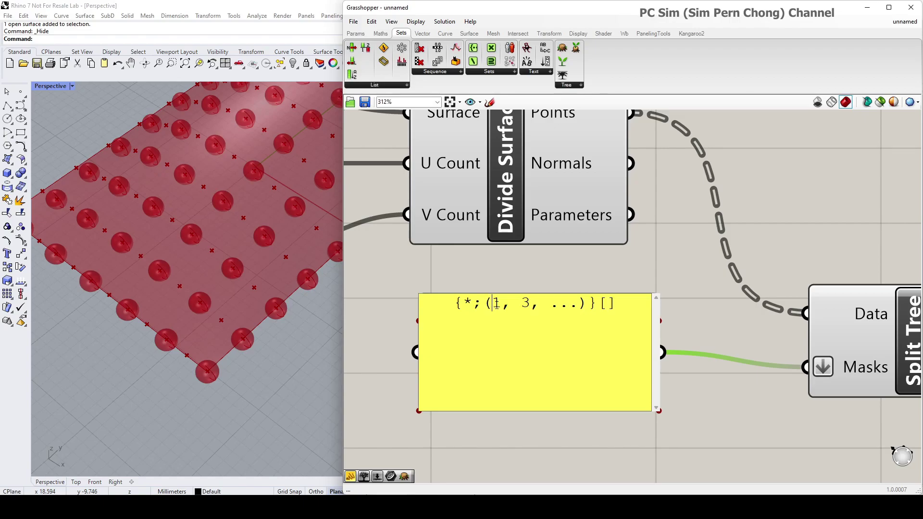
drag(494, 305, 565, 305)
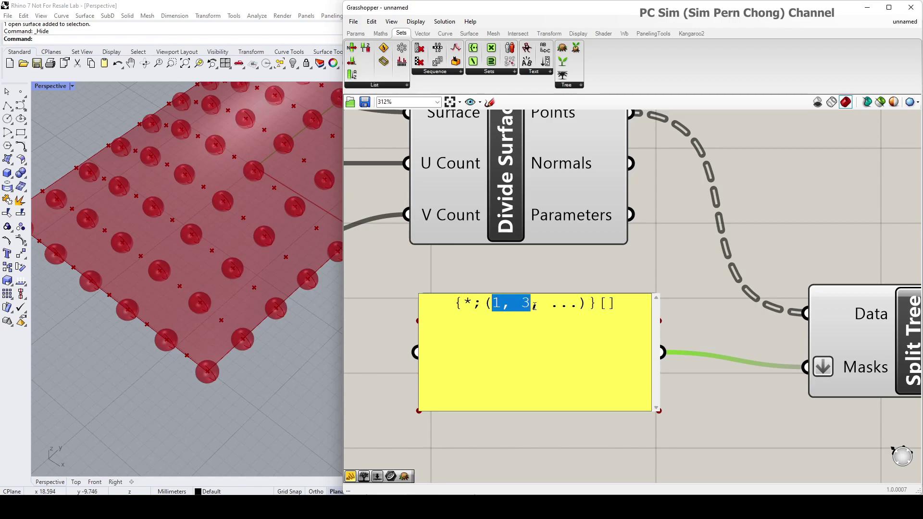
right_click(566, 305)
click(599, 328)
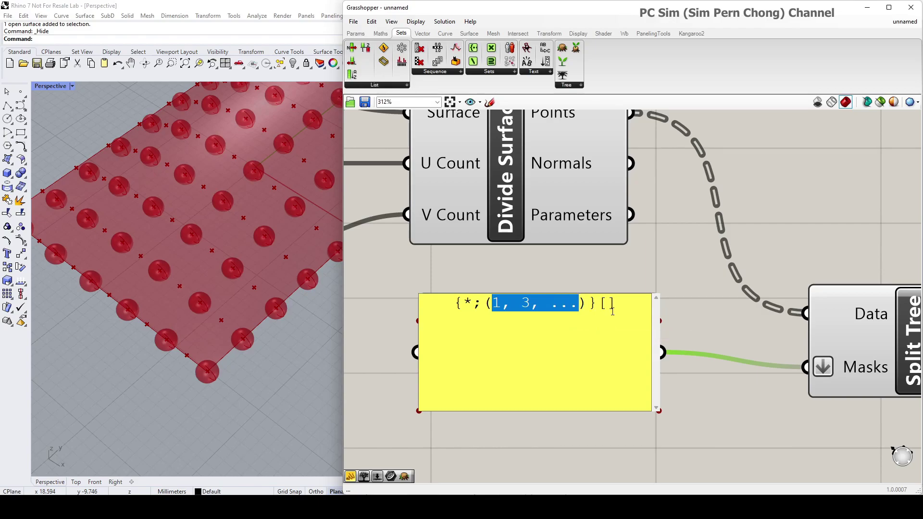
click(611, 305)
right_click(611, 305)
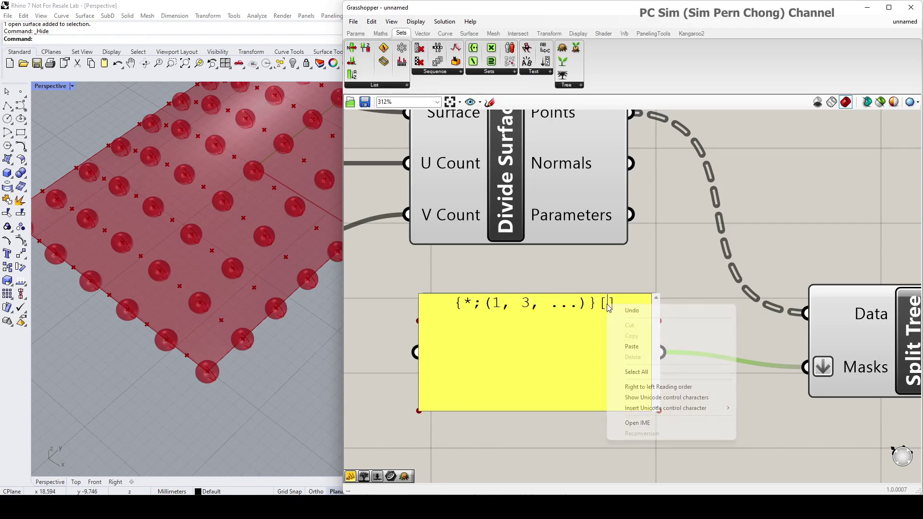
click(626, 347)
click(646, 436)
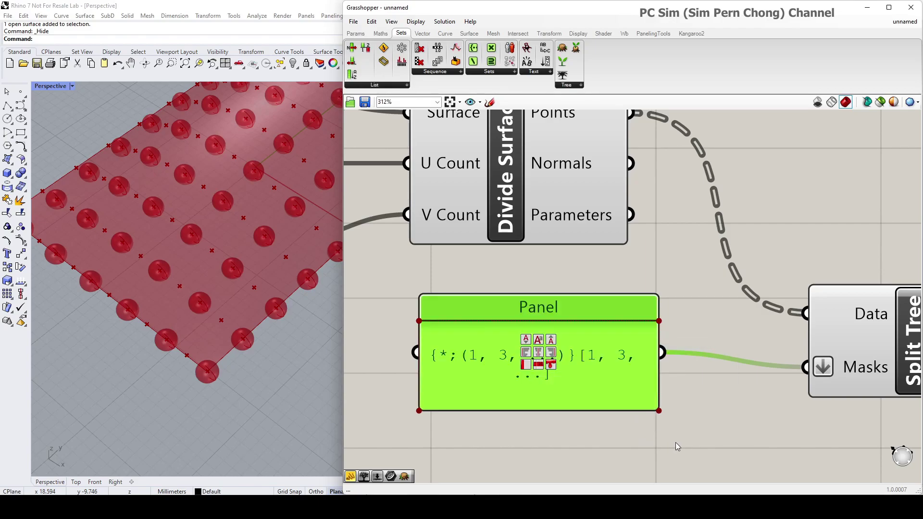
click(689, 426)
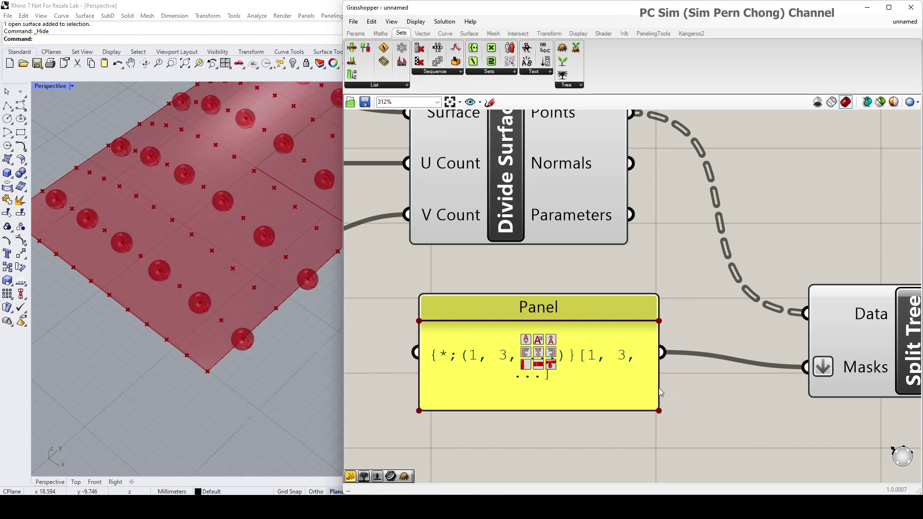
scroll(293, 341, down, 3)
Recenter the 3D view, then delete the [1, 3, ...] item mask from the Panel text.
shift+right_drag(293, 341, 232, 365)
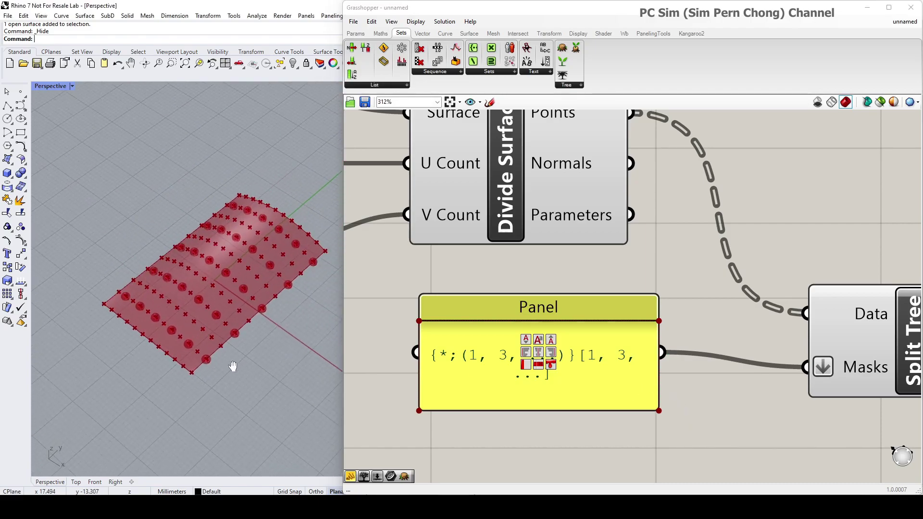
scroll(232, 366, up, 3)
scroll(180, 317, up, 2)
scroll(146, 301, up, 3)
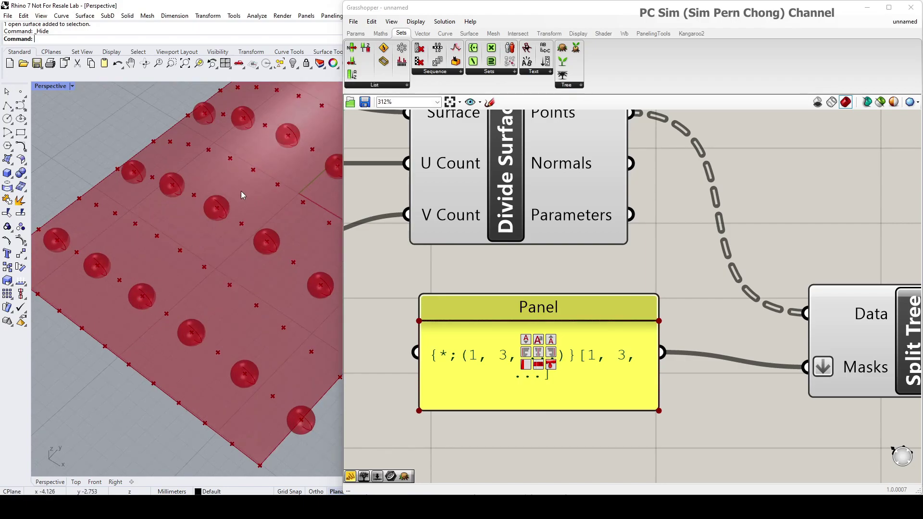
double_click(569, 395)
click(585, 361)
drag(576, 304, 585, 322)
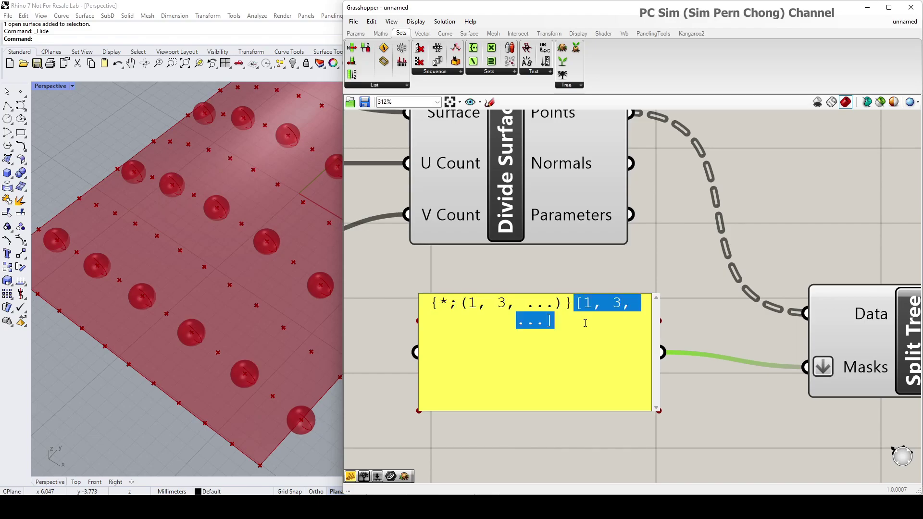
key(Delete)
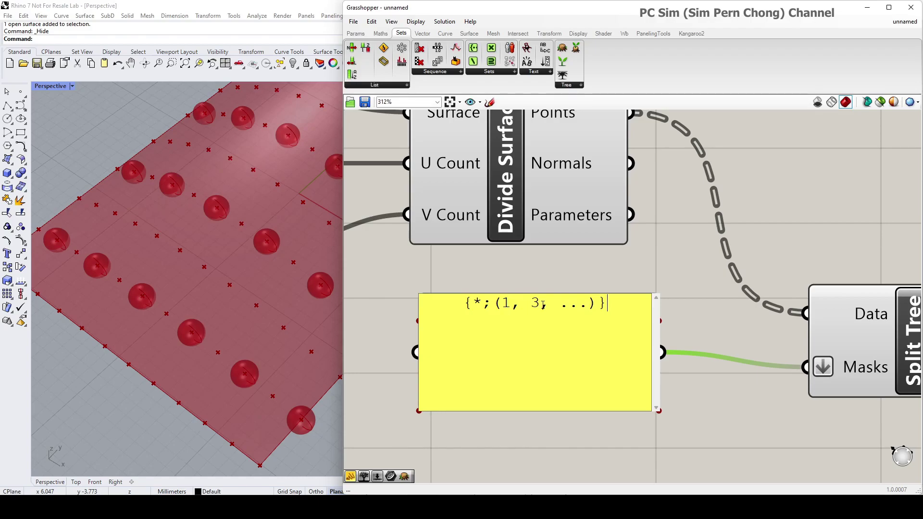
Replace the 1, 3, ... sequence with the range 2 to 5, giving {*;(2 to 5)}.
drag(588, 304, 505, 305)
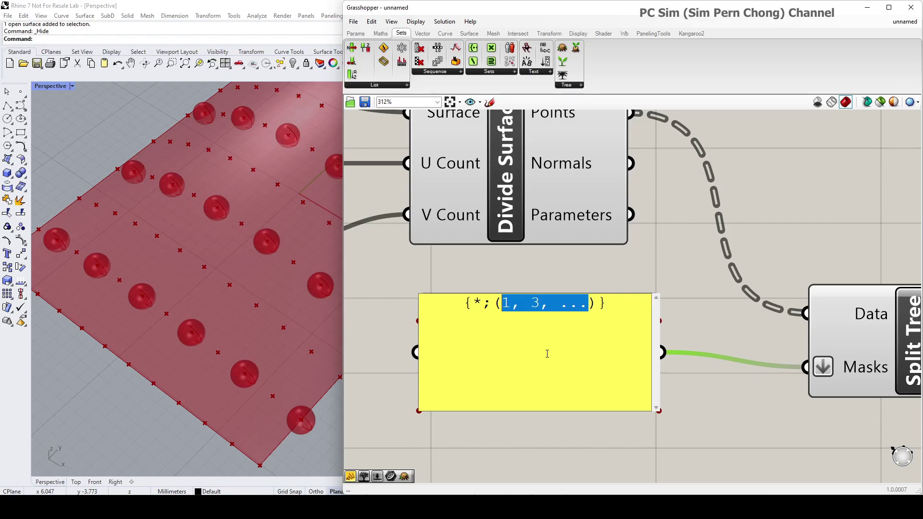
text(2)
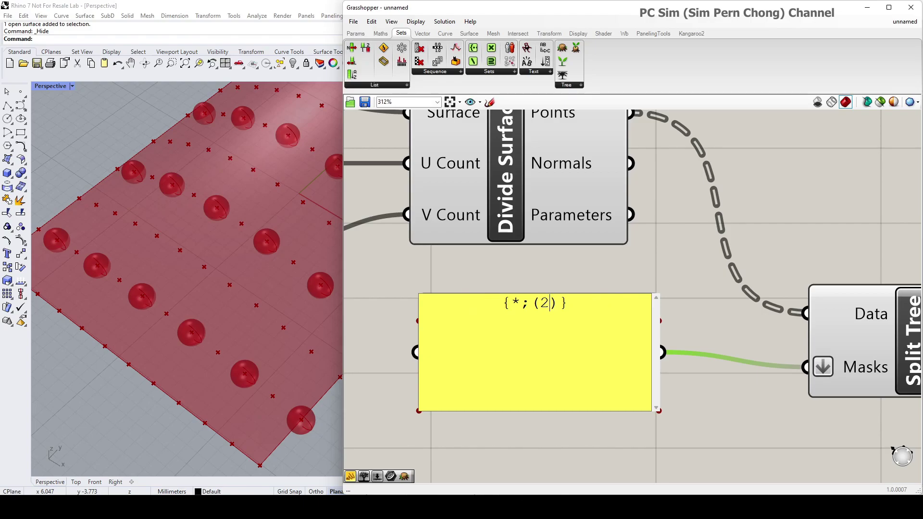
text( to )
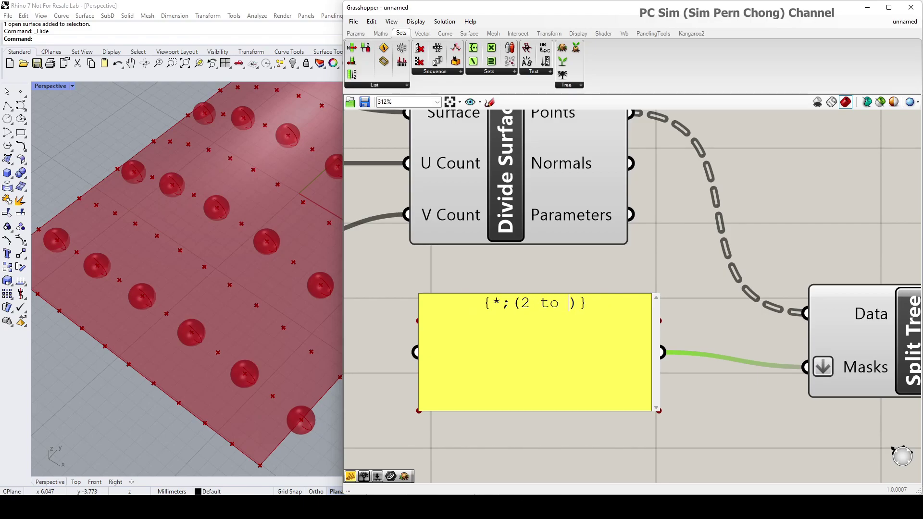
text(5)
click(577, 438)
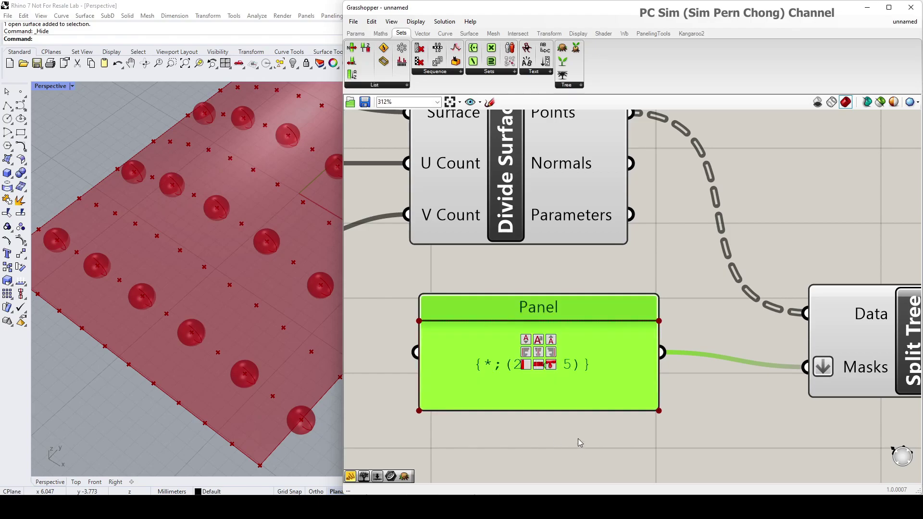
click(578, 439)
Inspect the four-spheres-per-row result from new angles and reopen the mask Panel.
mouse_move(324, 313)
right_down()
mouse_move(239, 258)
mouse_move(272, 256)
mouse_move(257, 224)
right_up()
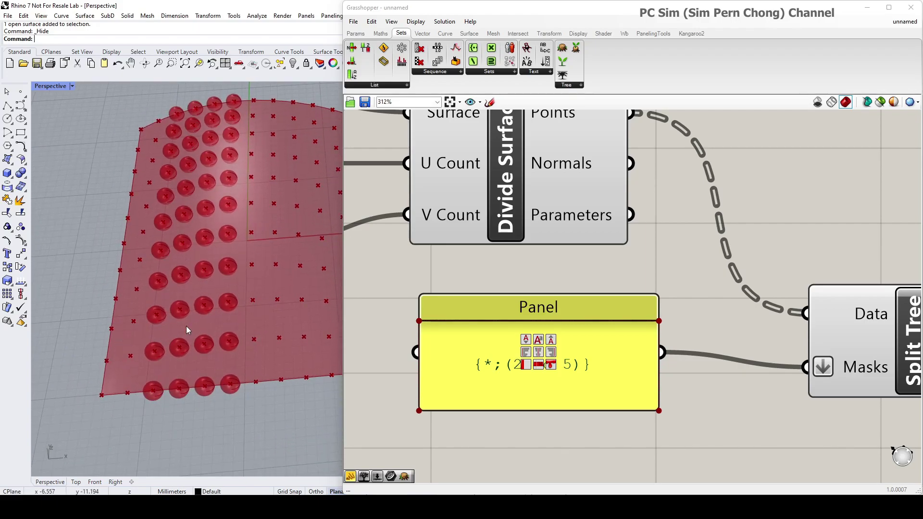
right_drag(244, 397, 239, 417)
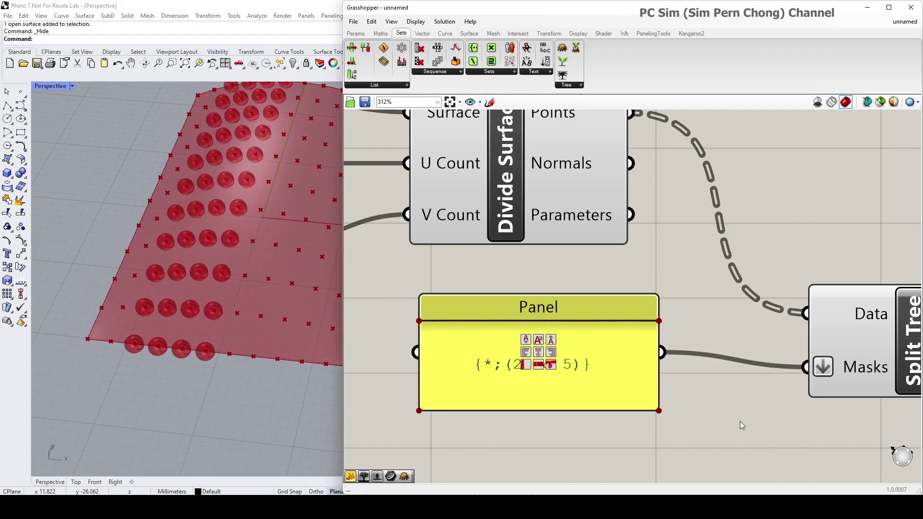
right_drag(433, 346, 403, 340)
scroll(404, 339, up, 2)
double_click(543, 351)
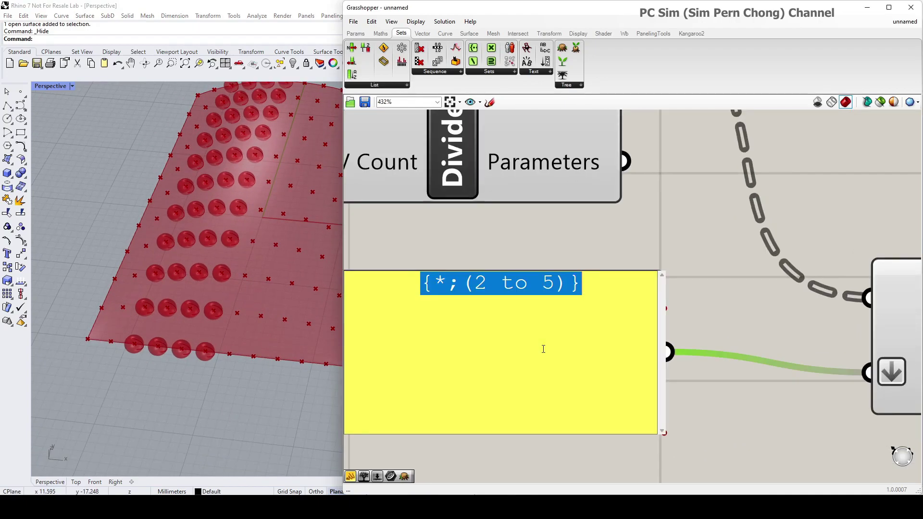
click(273, 301)
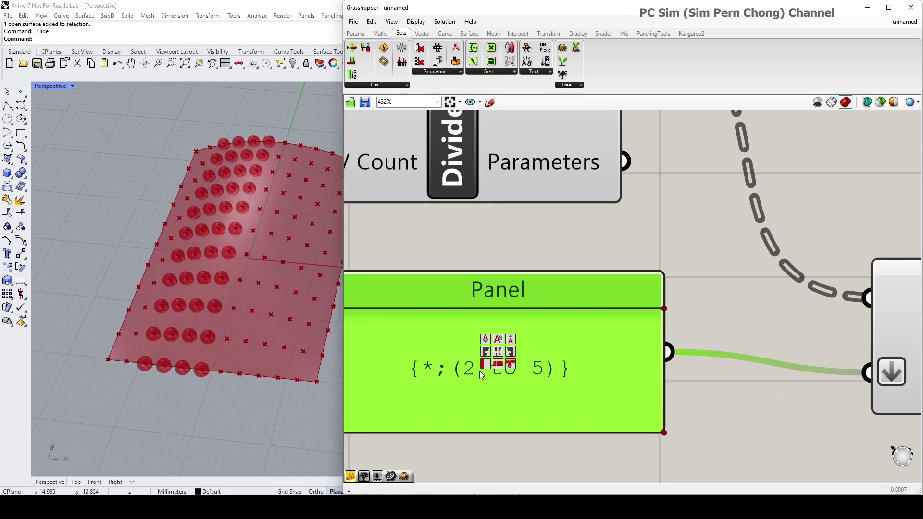
double_click(433, 374)
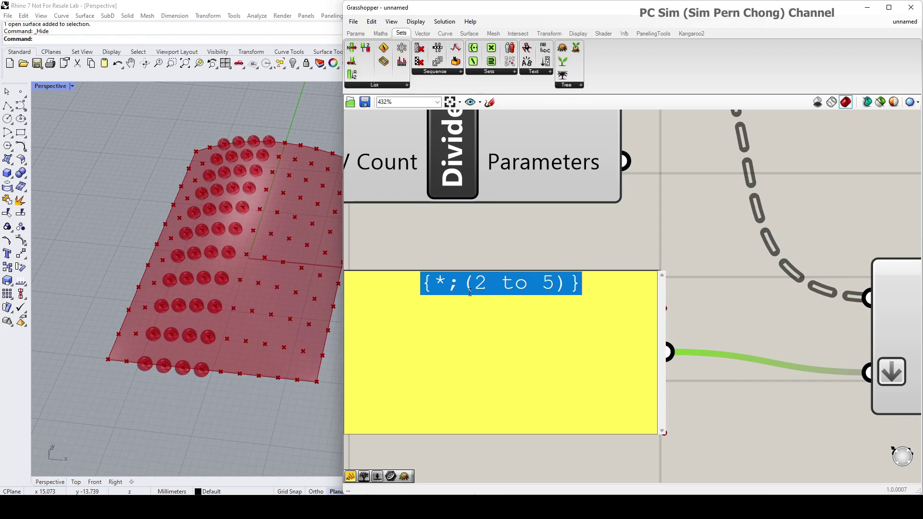
Insert '!' after the semicolon so the mask reads {*;!(2 to 5)}.
click(474, 296)
text(!)
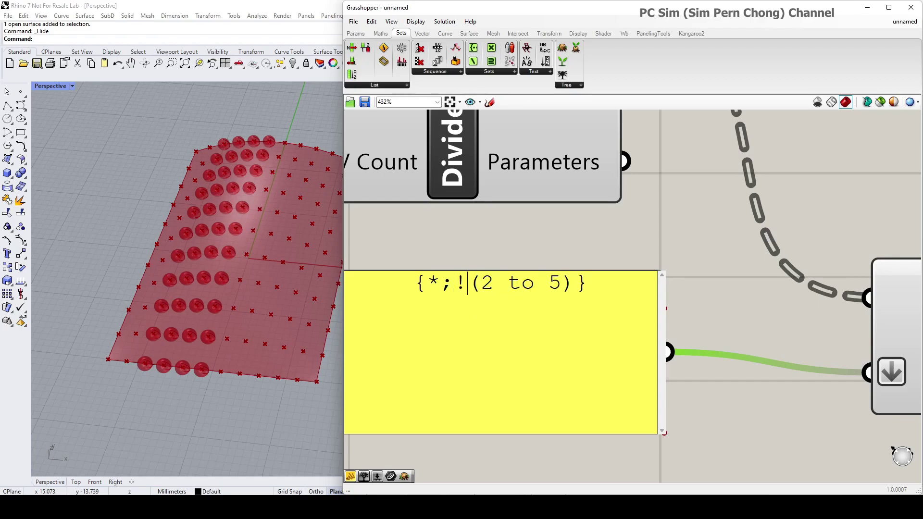
click(722, 419)
click(722, 418)
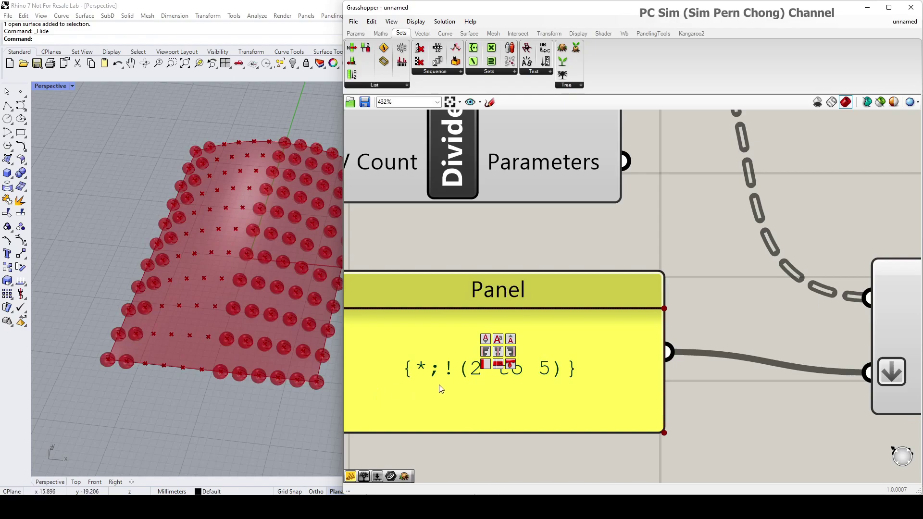
double_click(523, 380)
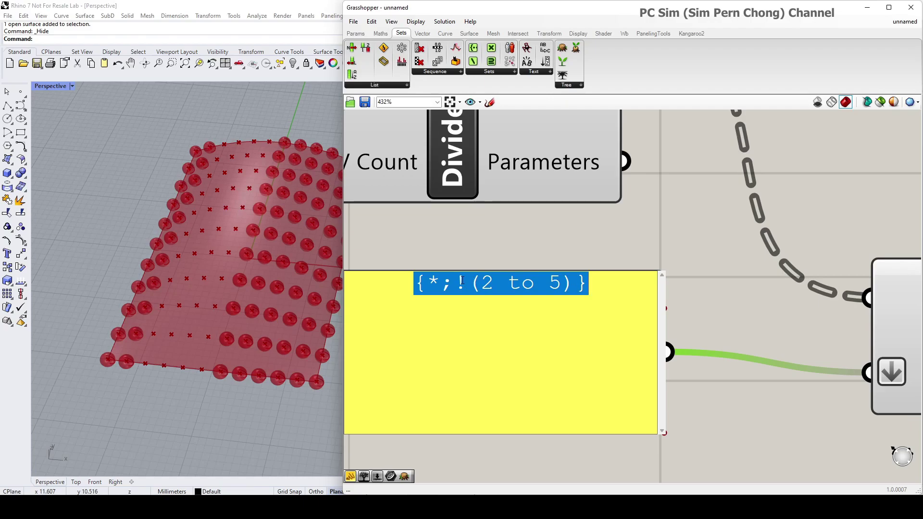
Append the item mask [!3] to make {*;!(2 to 5)}[!3] and commit it.
click(601, 284)
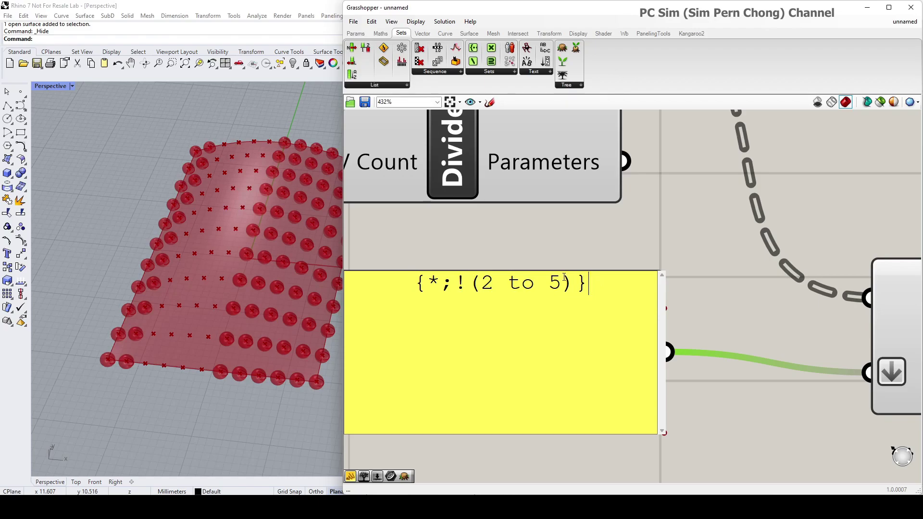
text([])
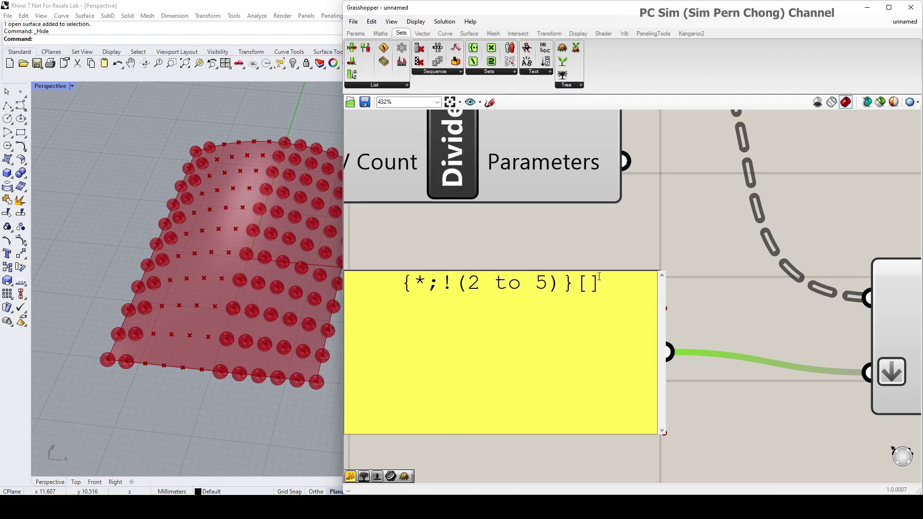
click(588, 282)
text(!)
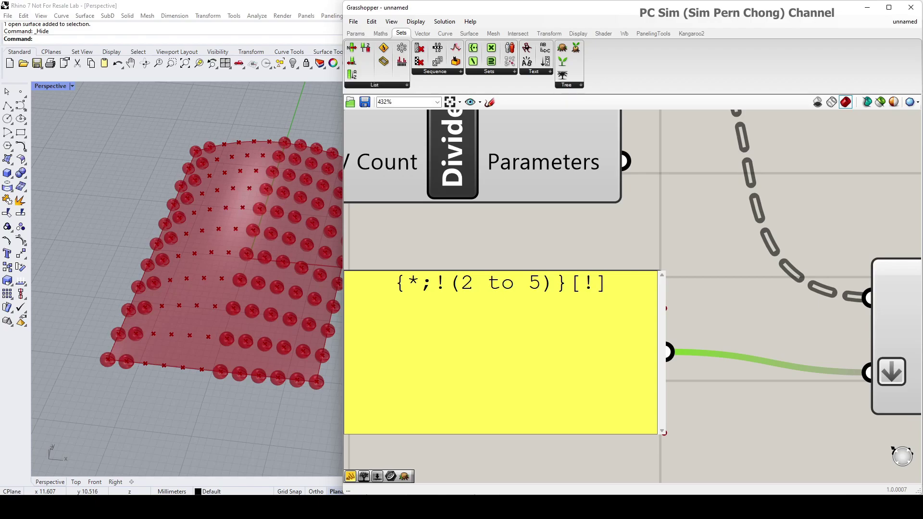
text(3)
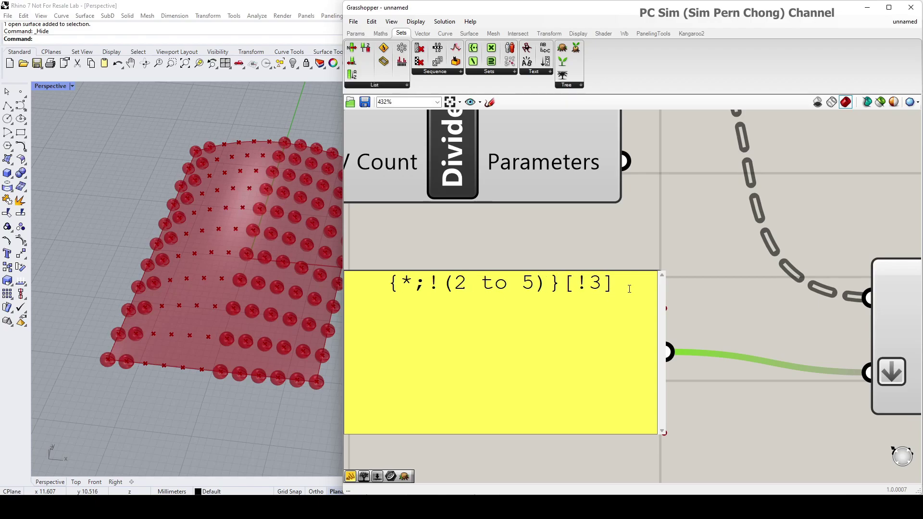
click(699, 291)
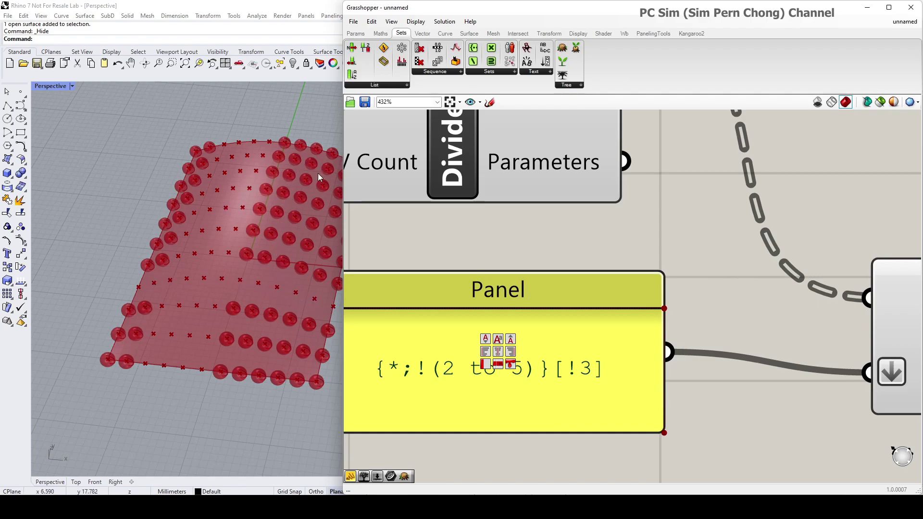
double_click(668, 216)
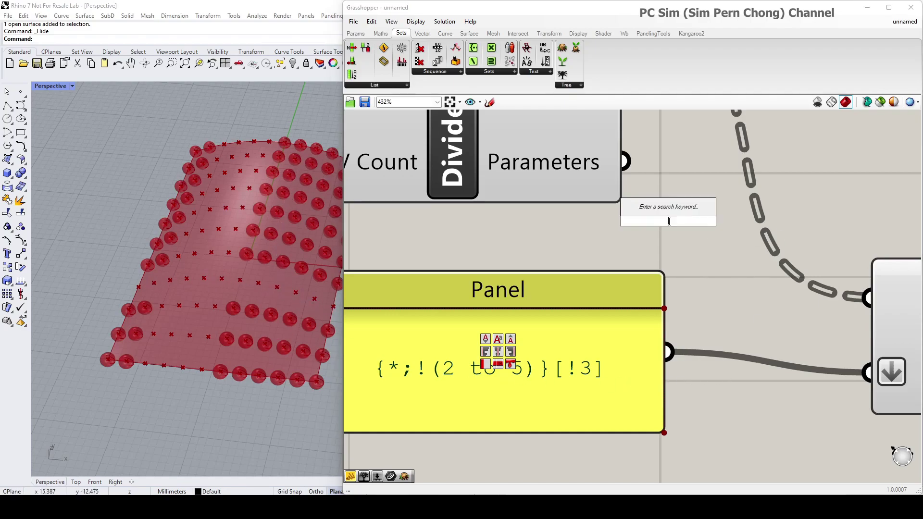
double_click(676, 170)
Move Sphere up and Split Tree up-left, then bring up the Surface components.
click(680, 209)
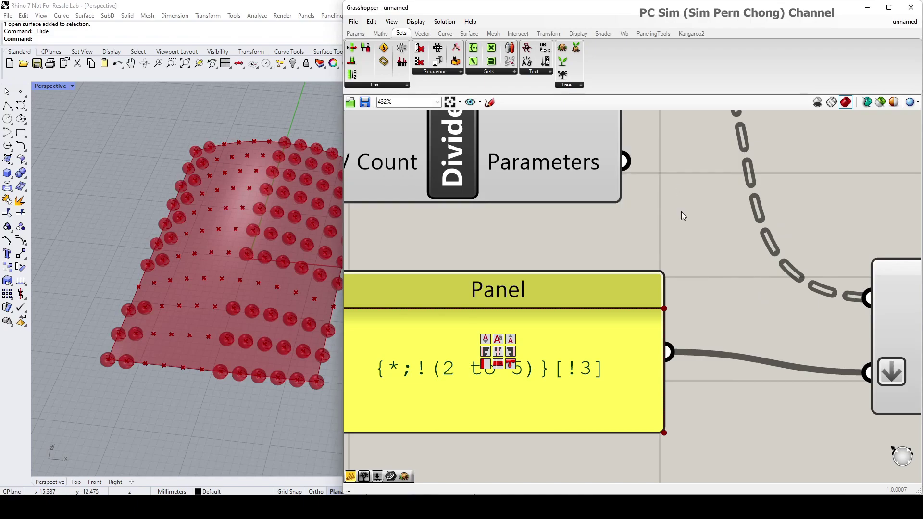
scroll(681, 211, down, 5)
scroll(682, 231, down, 3)
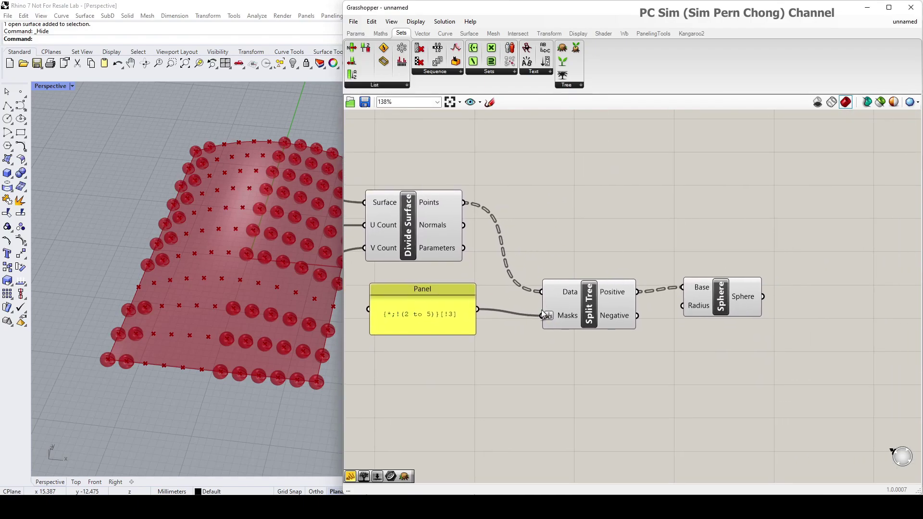
scroll(539, 342, up, 2)
drag(754, 321, 754, 295)
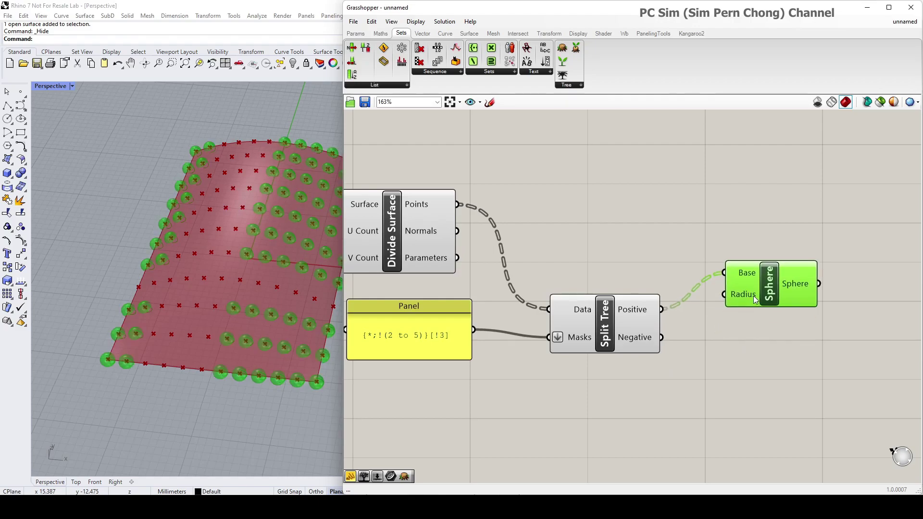
scroll(652, 374, up, 2)
scroll(635, 361, up, 1)
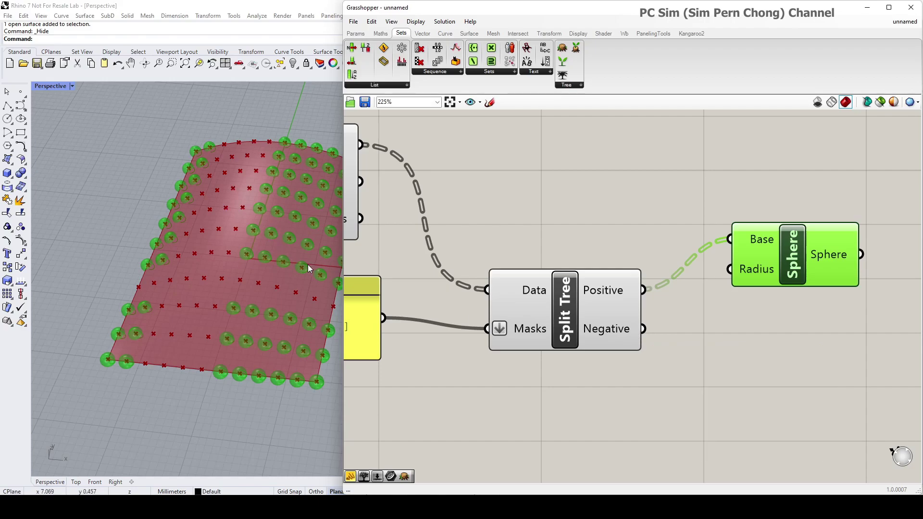
drag(613, 318, 594, 305)
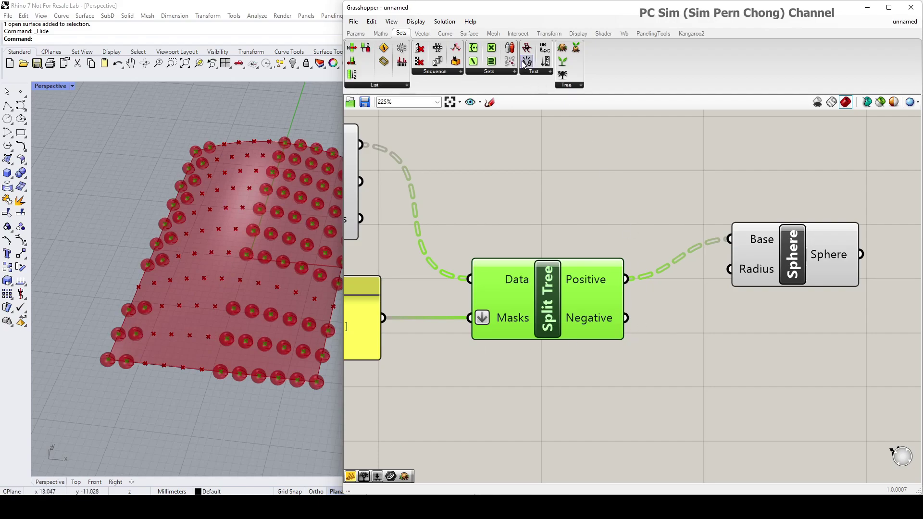
click(467, 34)
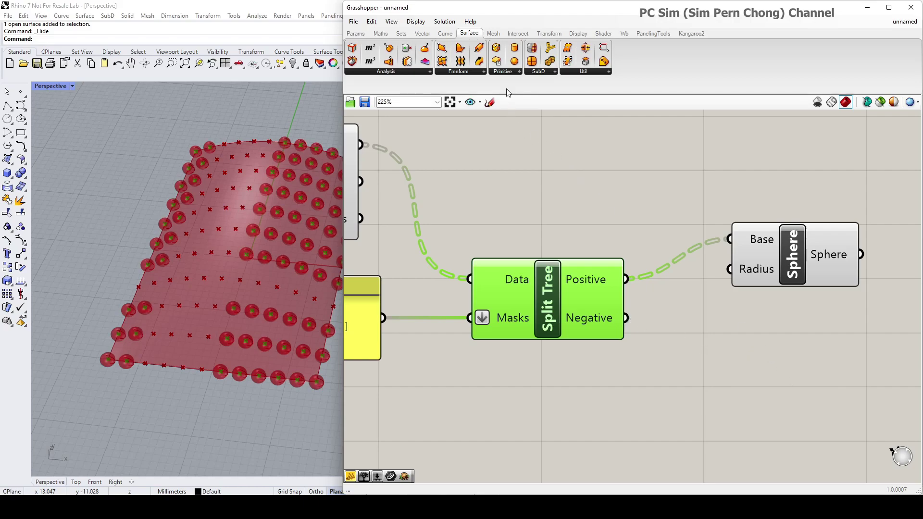
Place a Center Box and wire Split Tree's Negative output into its Base.
click(505, 73)
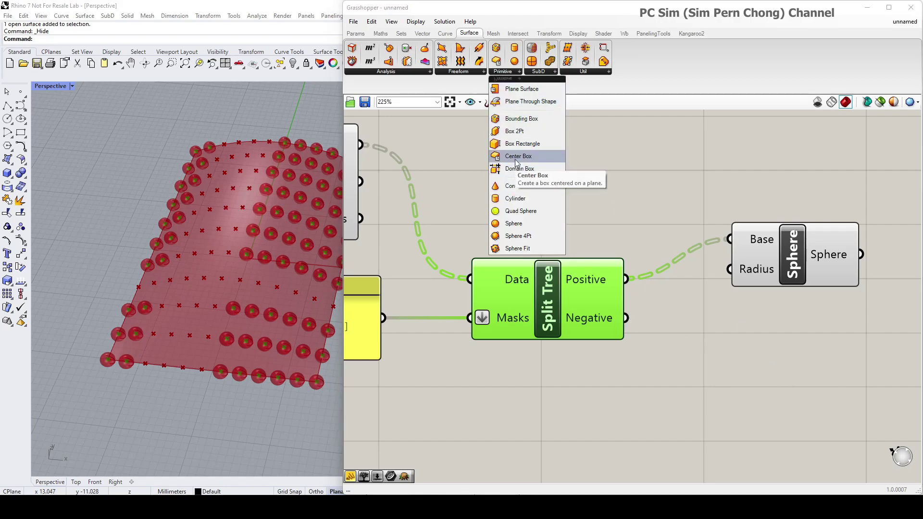
click(536, 180)
click(776, 367)
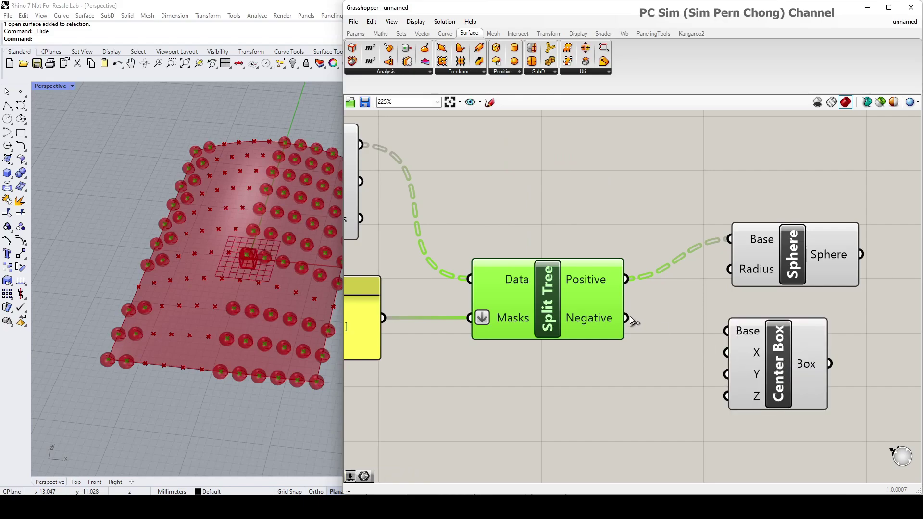
drag(628, 318, 727, 332)
mouse_move(216, 289)
right_down()
mouse_move(277, 343)
mouse_move(276, 293)
right_up()
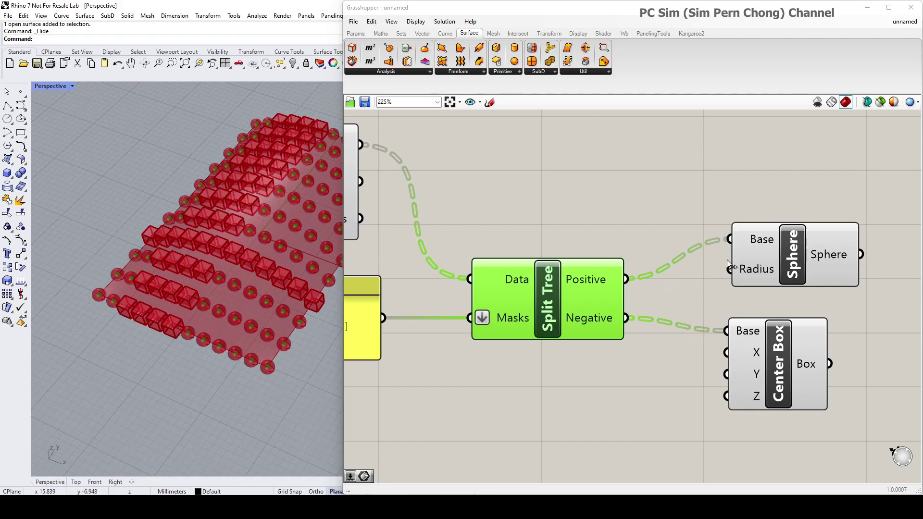
Disconnect Sphere's Base from Split Tree Positive and orbit to inspect the remaining boxes.
right_click(732, 239)
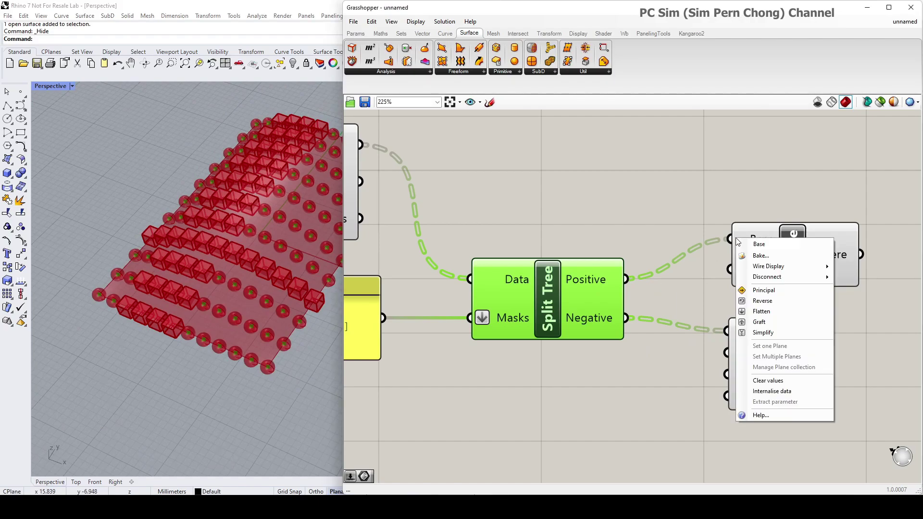
mouse_move(783, 277)
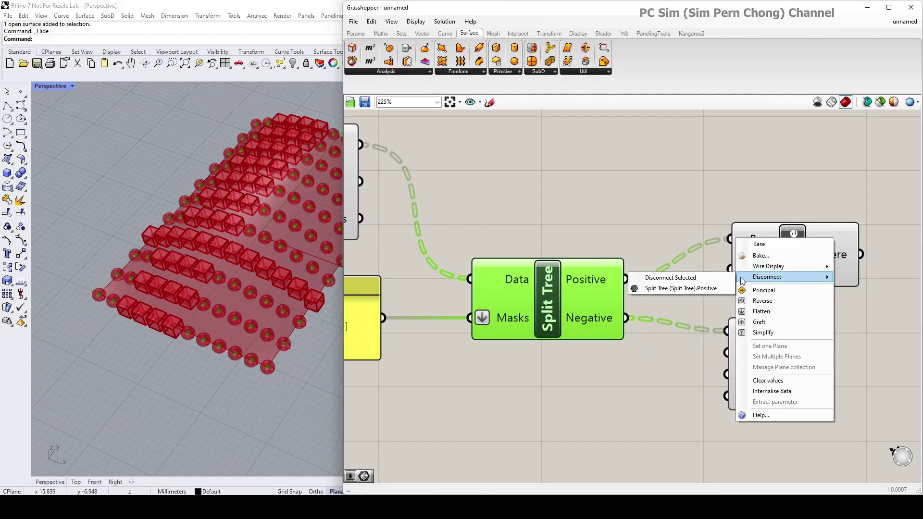
click(671, 278)
mouse_move(236, 252)
right_down()
mouse_move(248, 278)
mouse_move(228, 268)
mouse_move(226, 315)
mouse_move(235, 304)
right_up()
scroll(235, 303, up, 2)
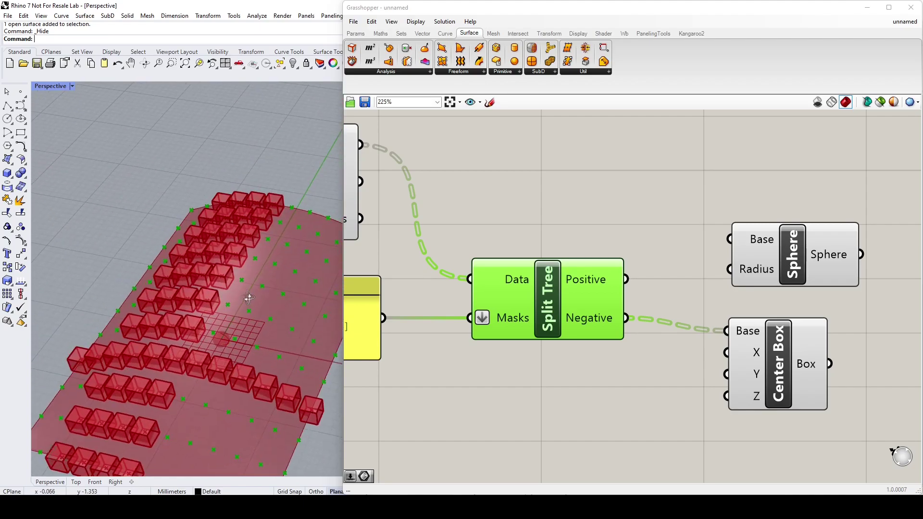
mouse_move(247, 298)
right_down()
mouse_move(252, 235)
mouse_move(236, 244)
right_up()
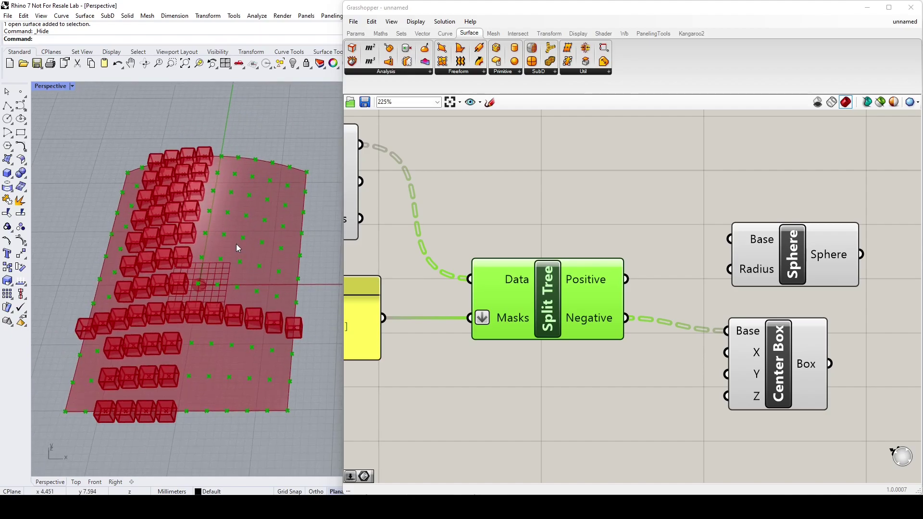